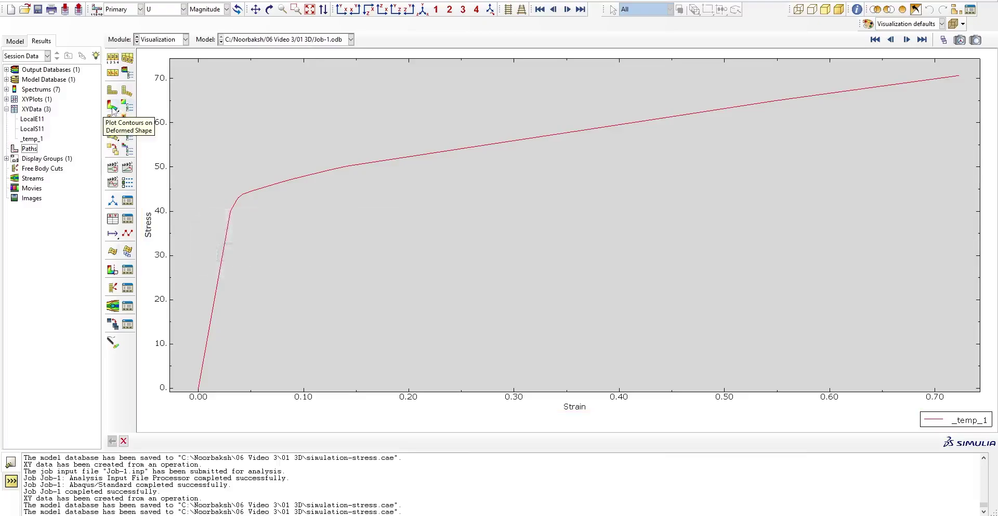
# Step: Show Job-1's displacement magnitude contour (0 to 4.338) on the deformed dog-bone specimen
pyautogui.click(113, 108)
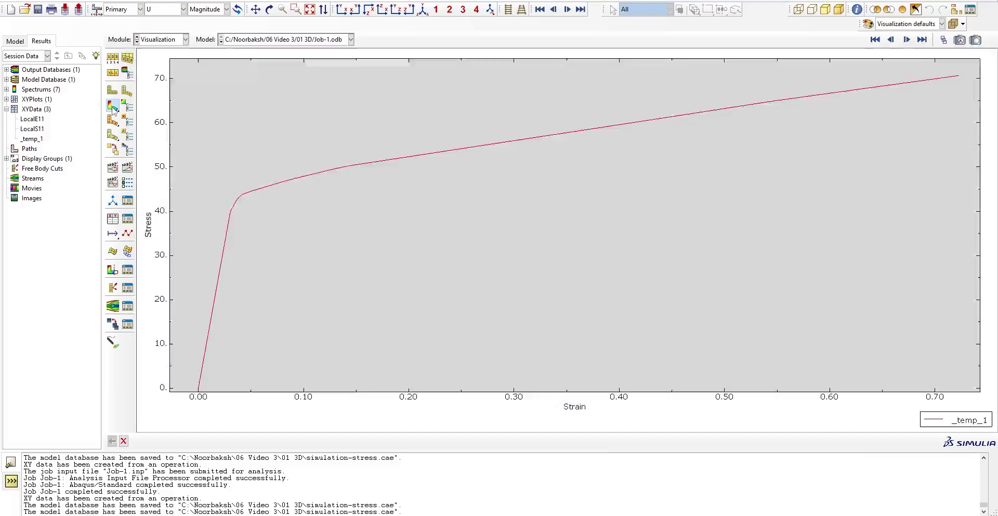
pyautogui.scroll(3, 391, 195)
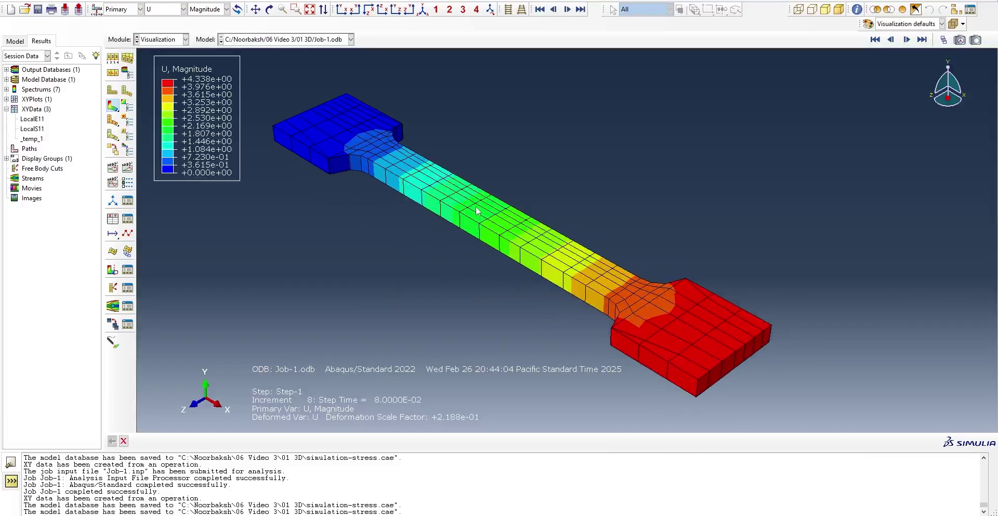
pyautogui.click(186, 39)
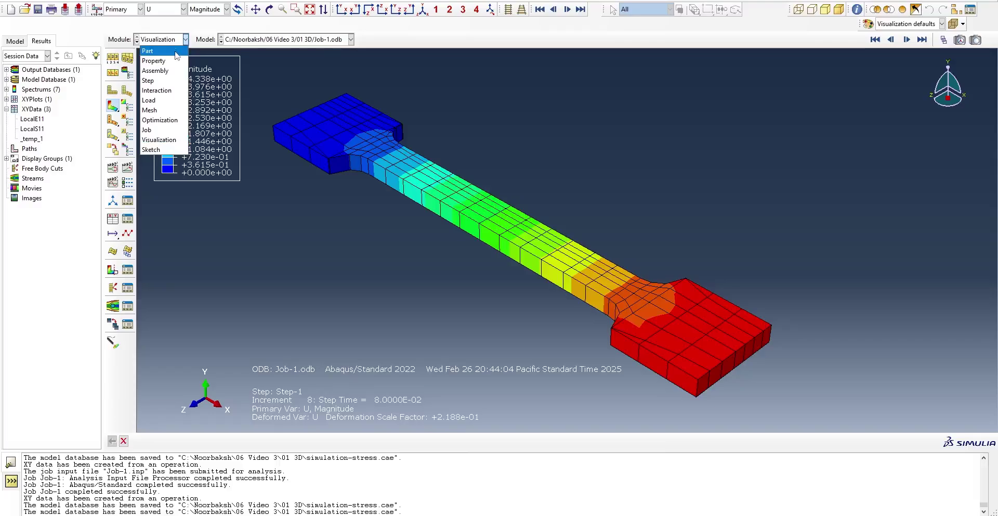
# Step: Switch to the Part module to view the undeformed dog-bone part
pyautogui.click(176, 51)
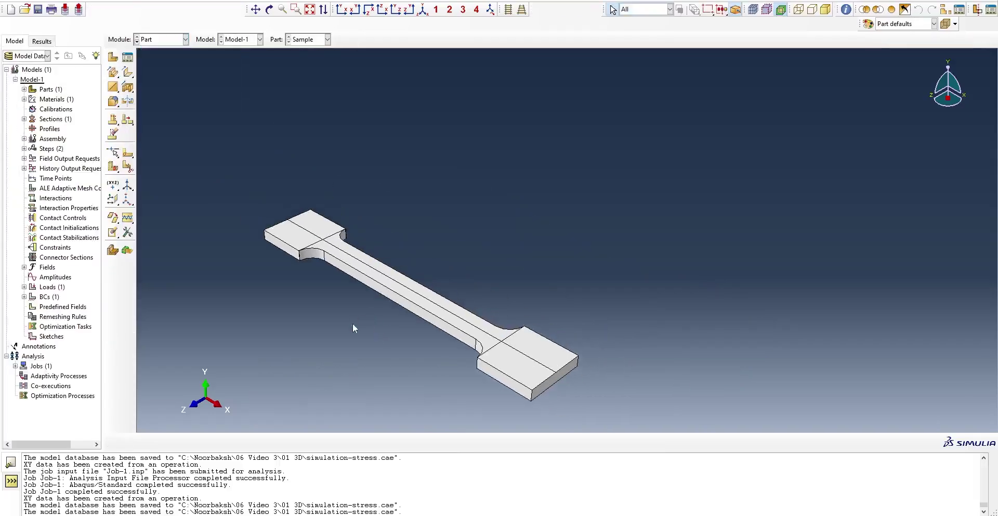
pyautogui.scroll(2, 341, 342)
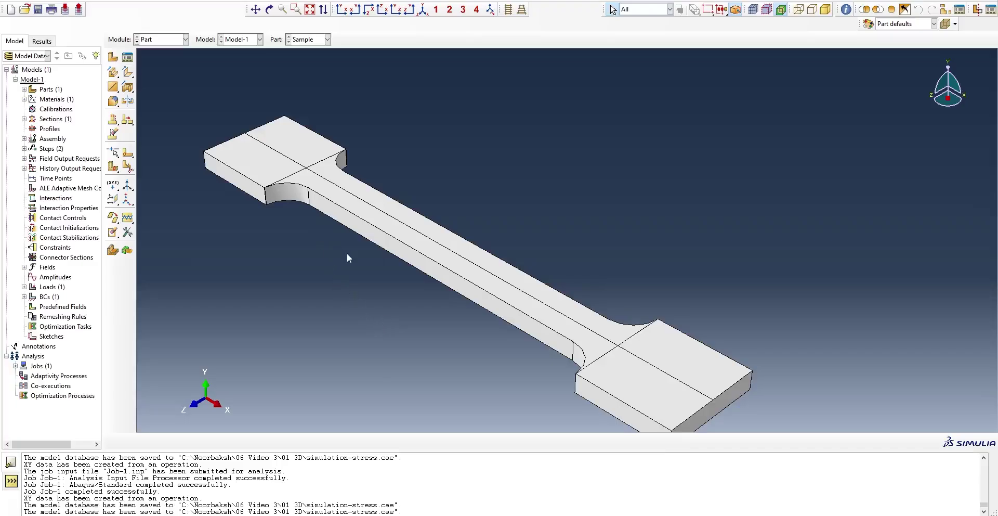
pyautogui.scroll(-1, 343, 330)
pyautogui.scroll(2, 344, 333)
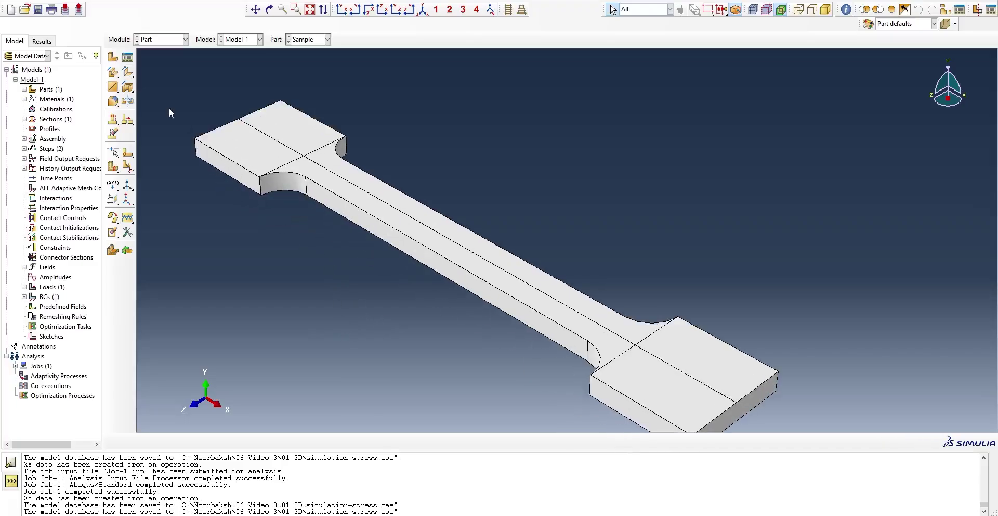
# Step: Go to the Property module and list the defined materials, showing Material-1
pyautogui.click(170, 41)
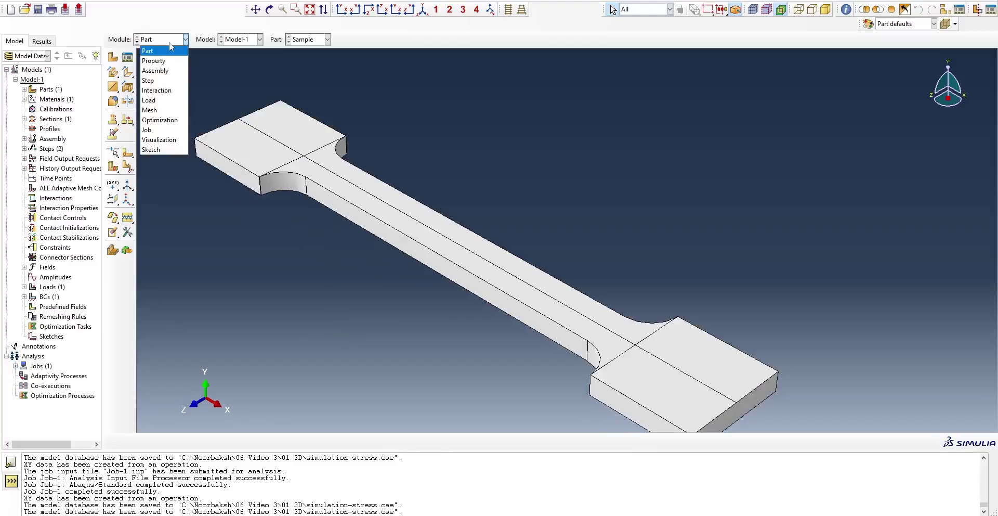
pyautogui.click(167, 59)
pyautogui.click(127, 58)
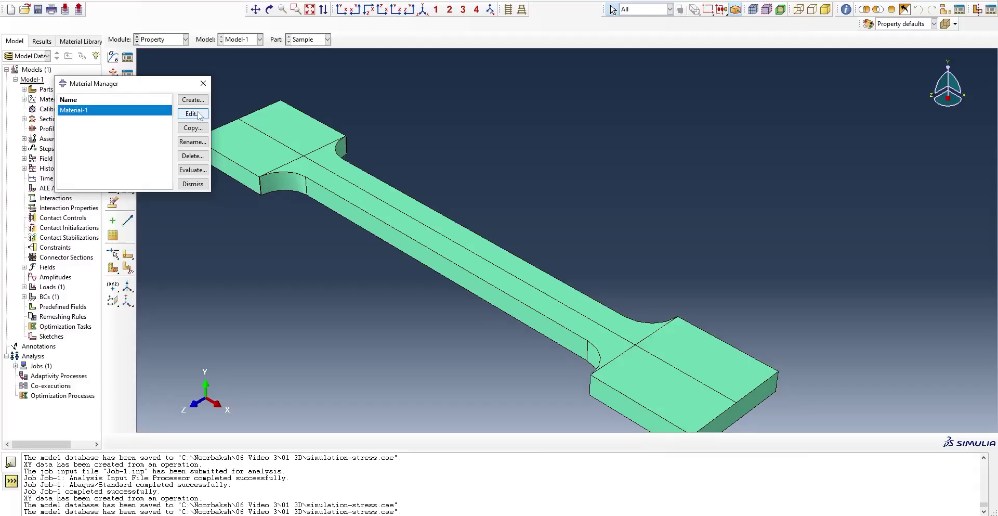
pyautogui.moveTo(130, 83); pyautogui.dragTo(120, 126)
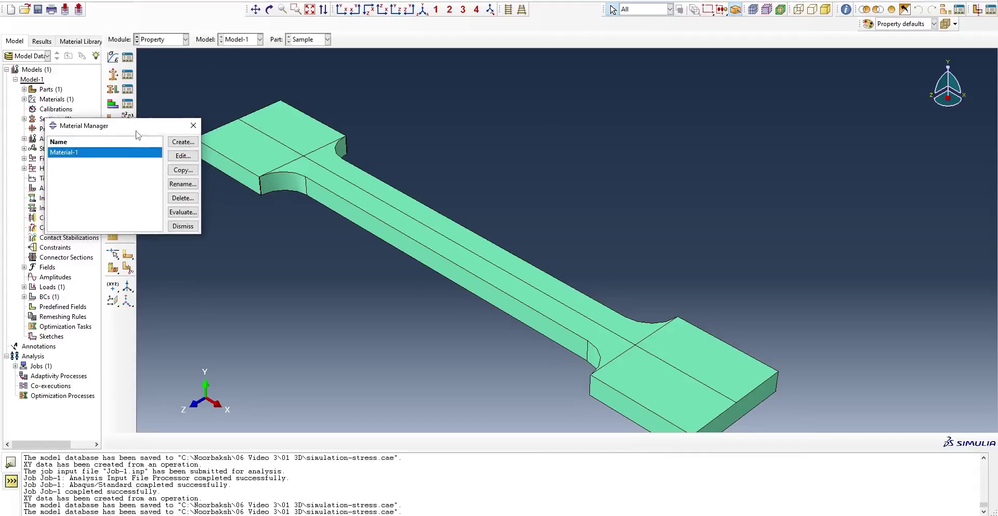
pyautogui.click(179, 156)
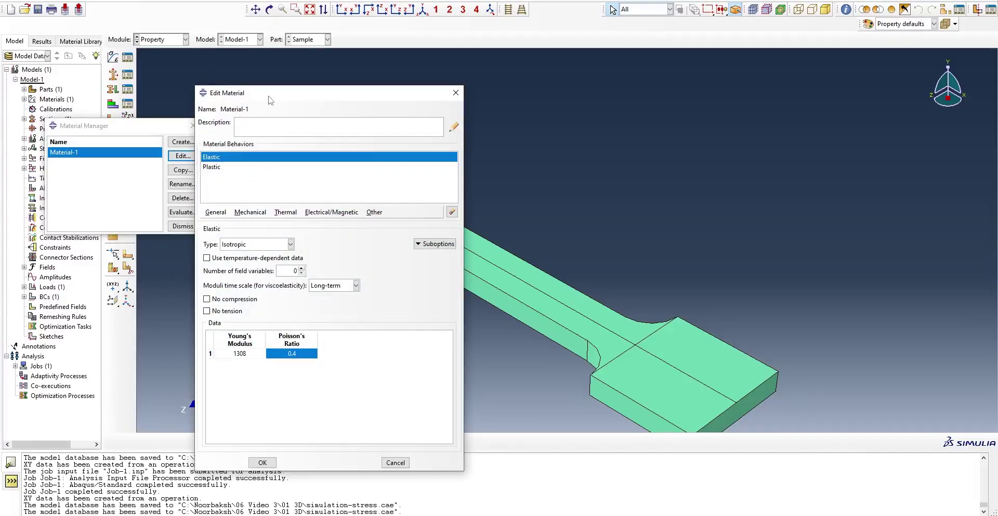
pyautogui.moveTo(269, 100); pyautogui.dragTo(359, 48)
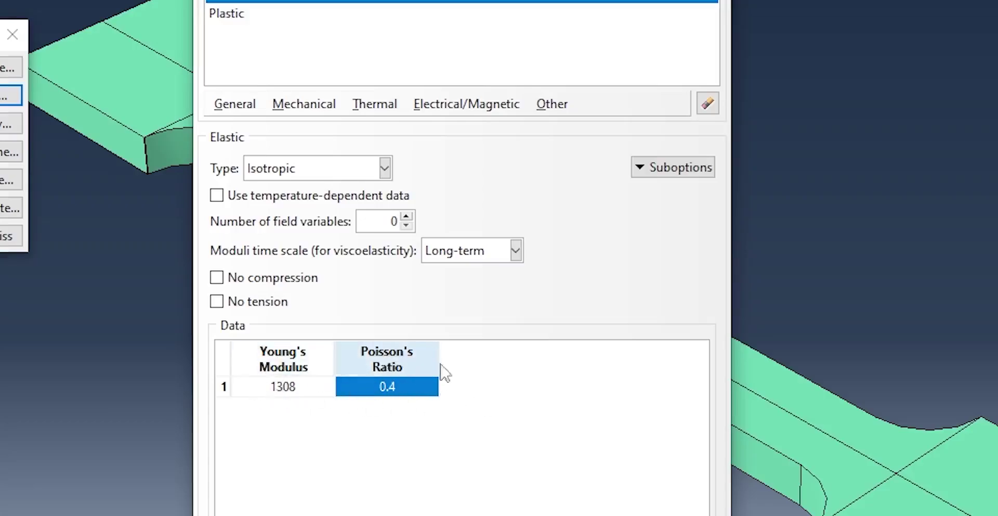
pyautogui.click(255, 14)
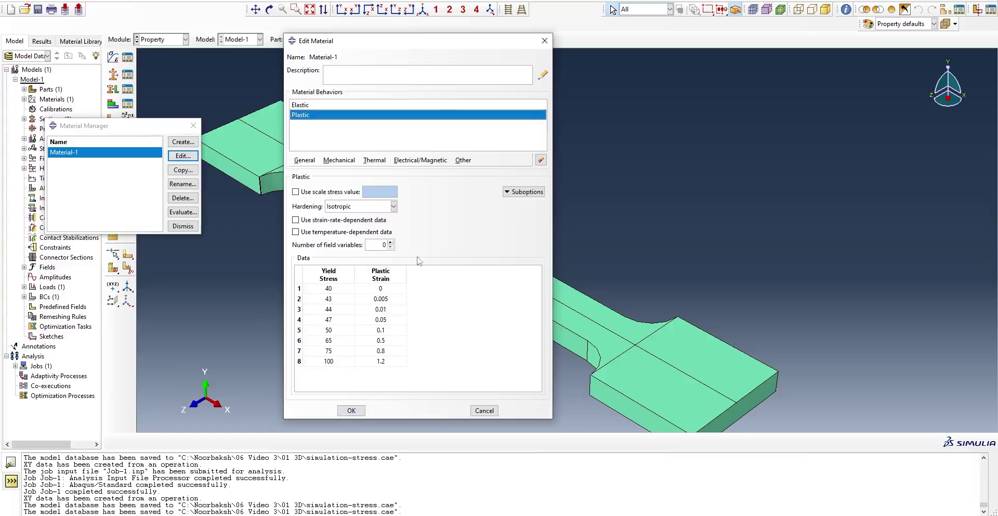
pyautogui.click(352, 411)
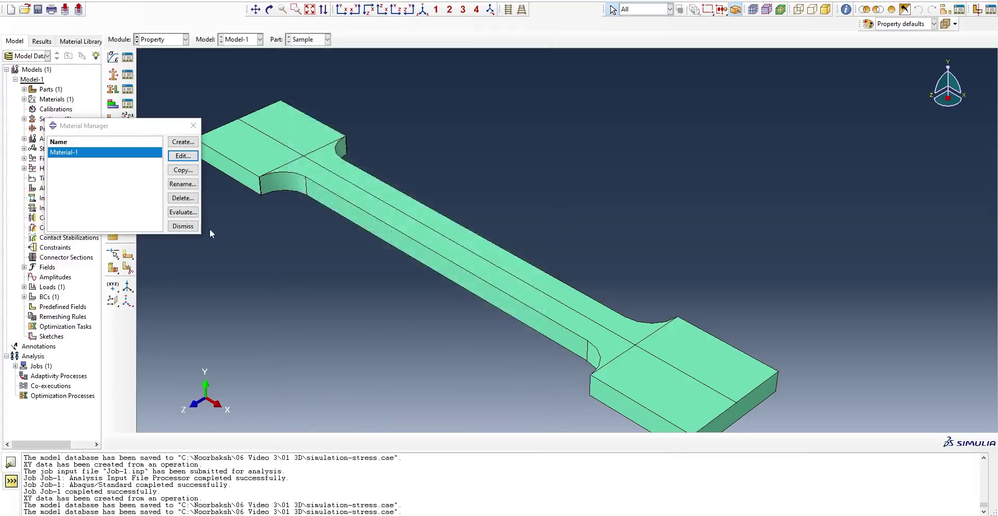
# Step: Close the Material Manager and move through Assembly to the Step module
pyautogui.click(192, 227)
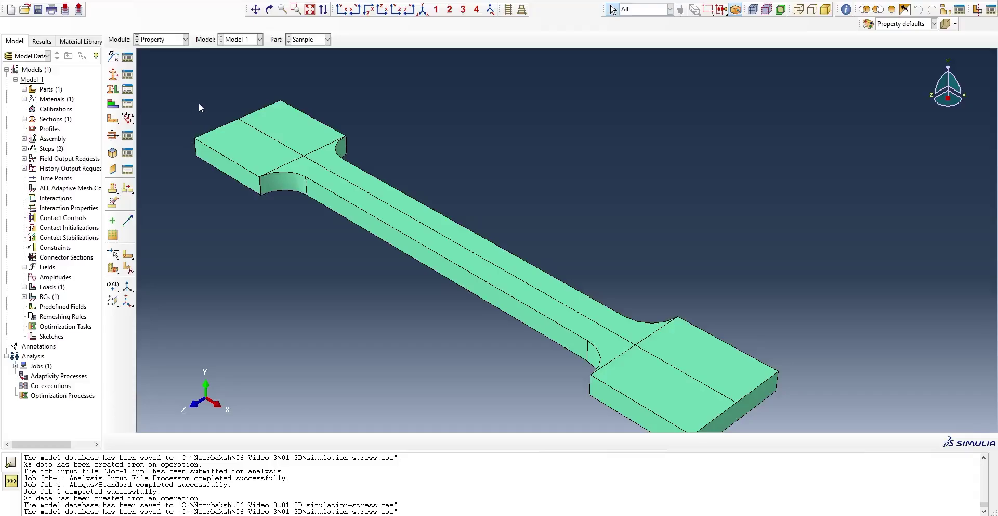
pyautogui.click(179, 42)
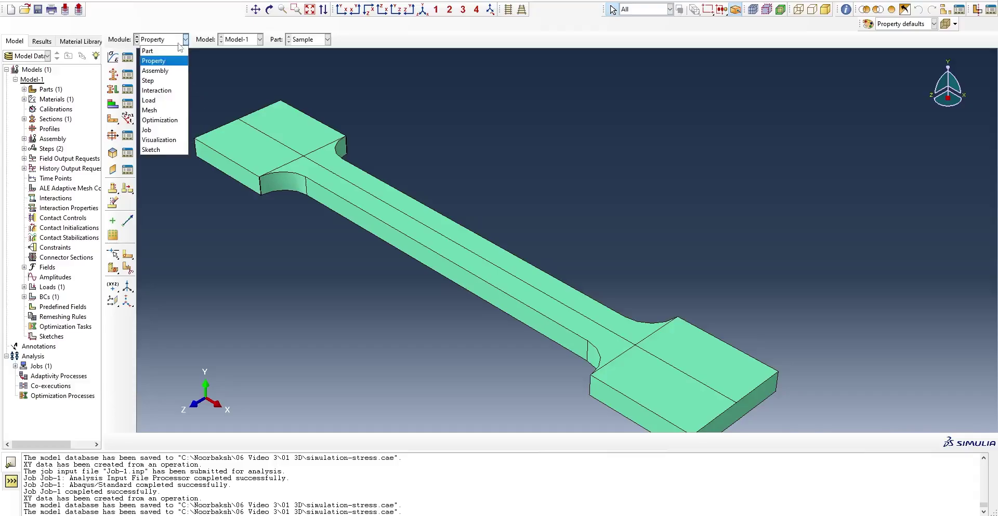
pyautogui.click(155, 70)
pyautogui.click(179, 40)
pyautogui.click(151, 81)
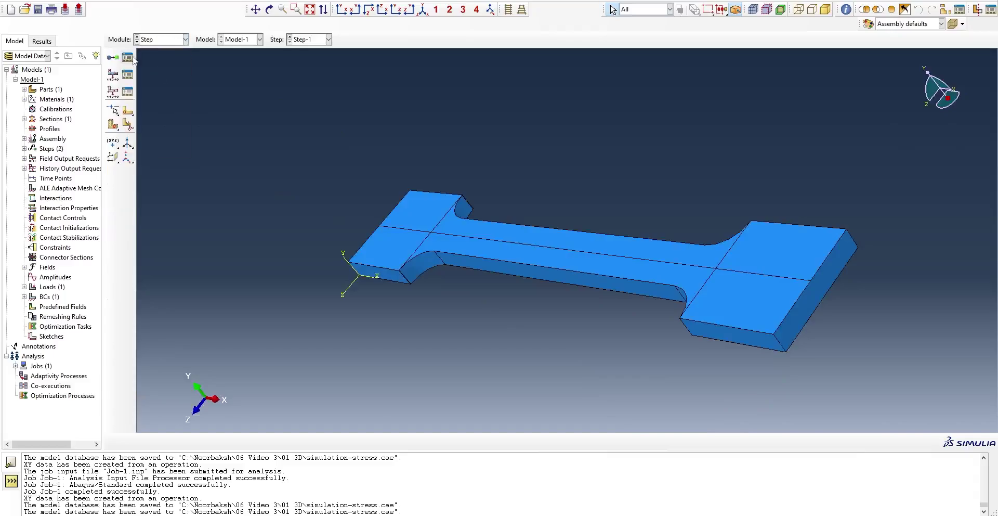
# Step: Review Step-1's fixed incrementation: 100 maximum increments of size 0.01
pyautogui.click(133, 58)
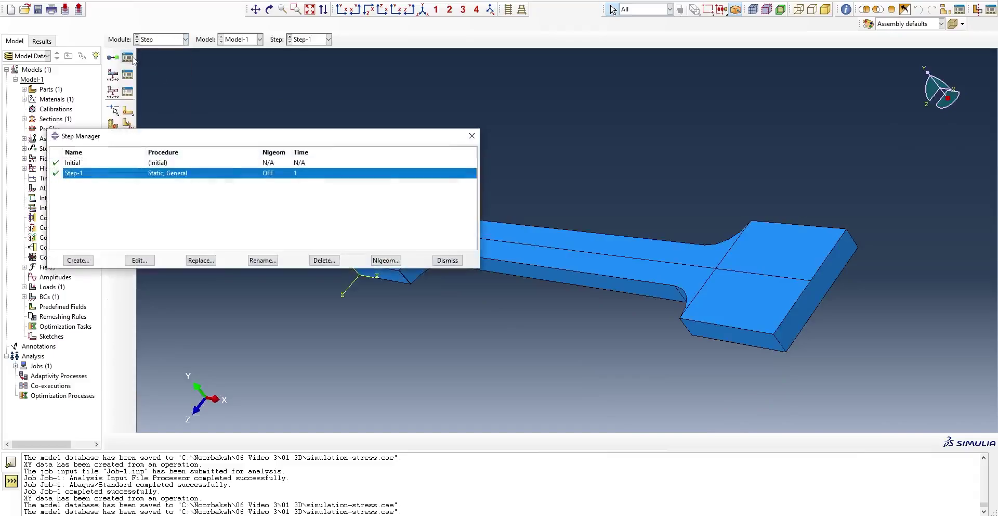
pyautogui.click(141, 260)
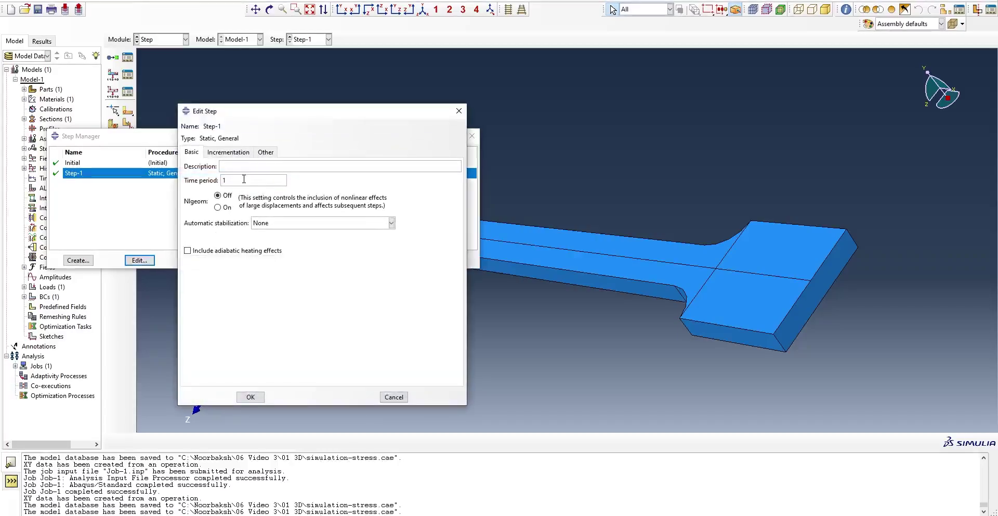
pyautogui.click(233, 154)
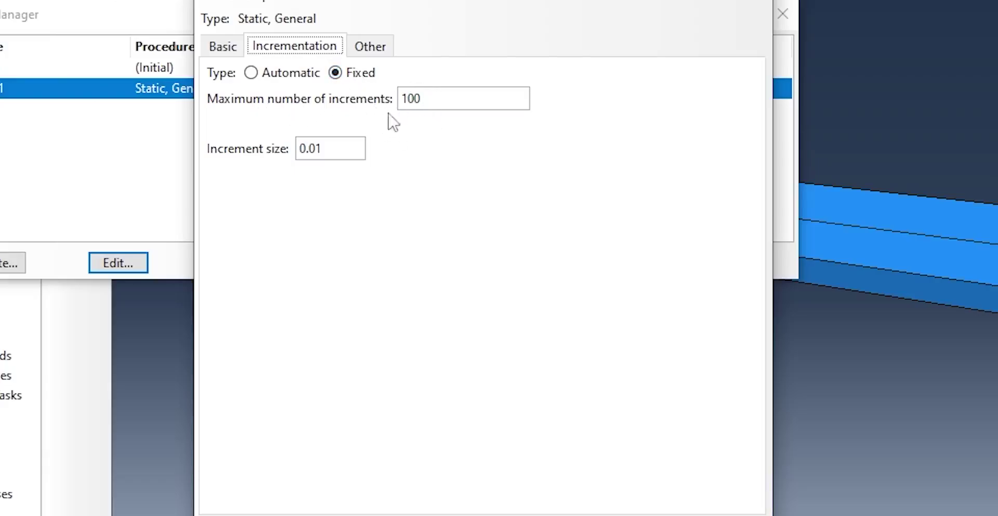
pyautogui.click(408, 98)
pyautogui.doubleClick(400, 98)
pyautogui.click(334, 145)
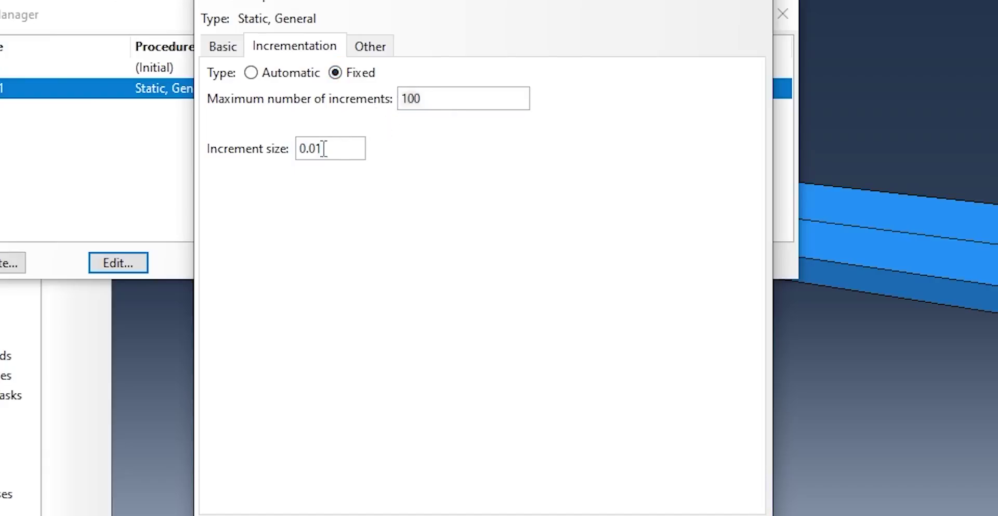
pyautogui.moveTo(325, 148); pyautogui.dragTo(297, 149)
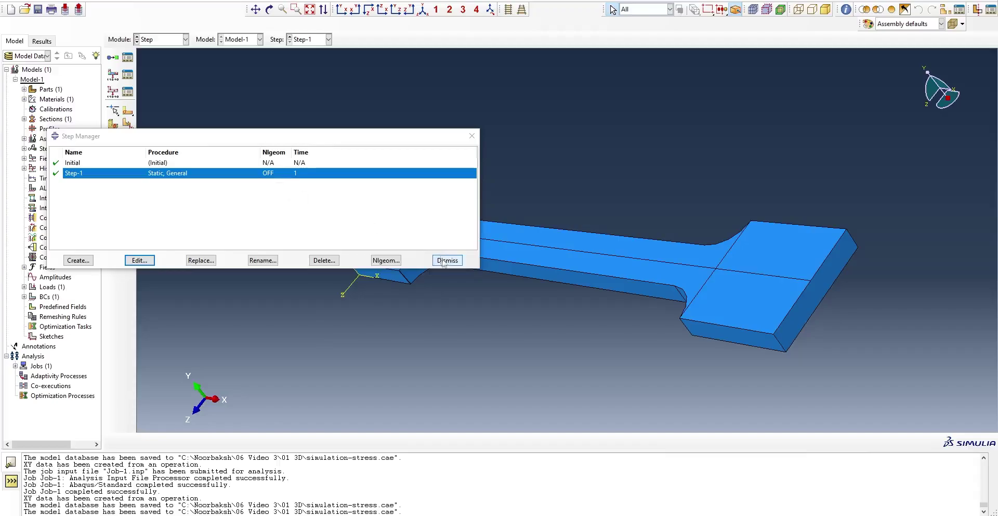
pyautogui.click(447, 260)
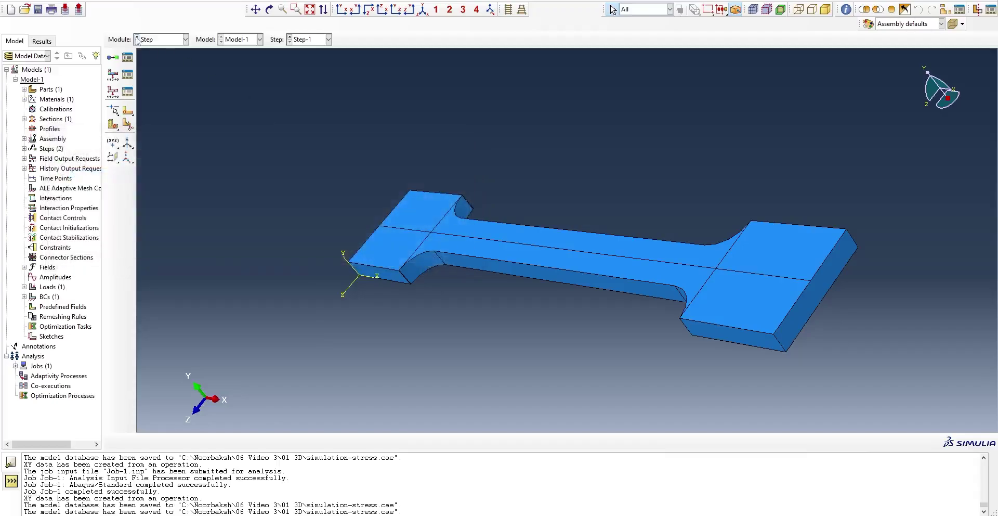
# Step: Move through the Interaction module to the Load module
pyautogui.click(167, 40)
pyautogui.click(168, 90)
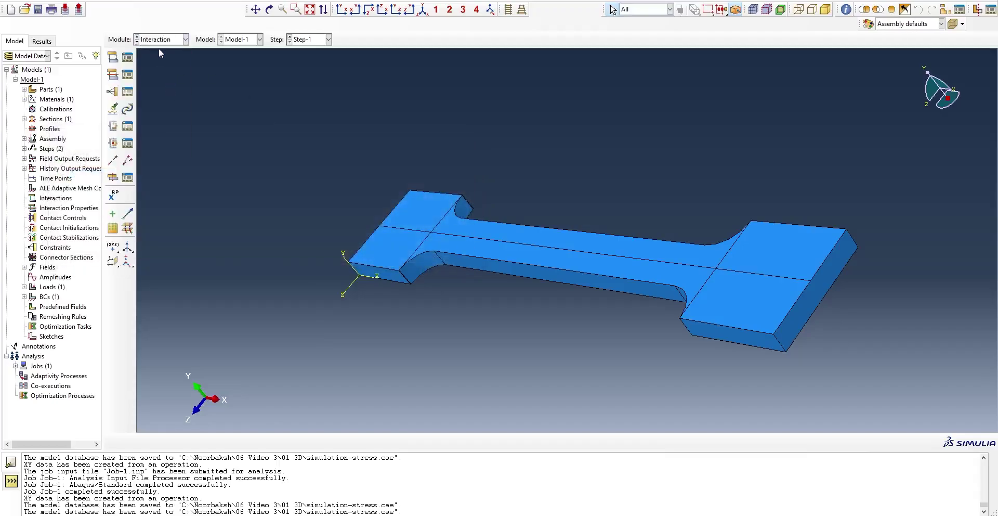
pyautogui.click(162, 40)
pyautogui.click(156, 99)
pyautogui.scroll(2, 662, 227)
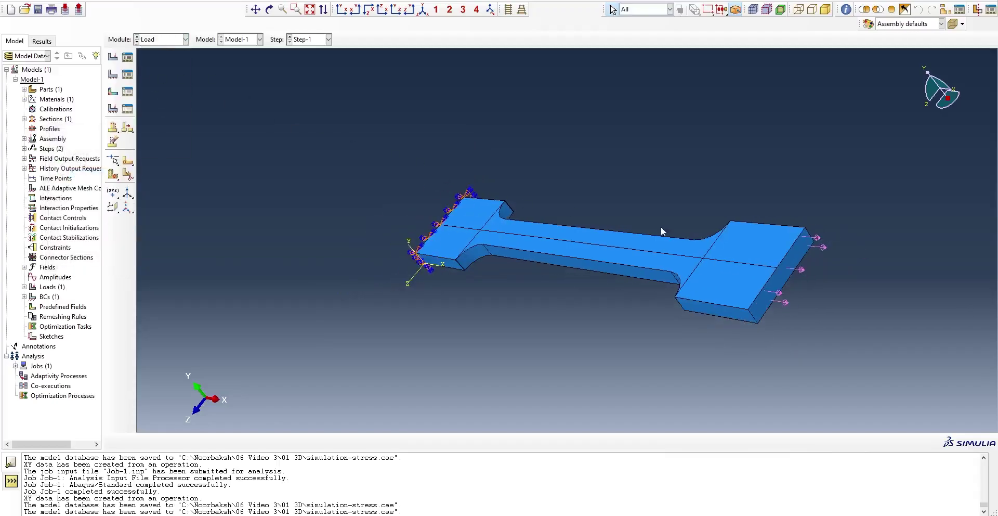
pyautogui.scroll(2, 500, 195)
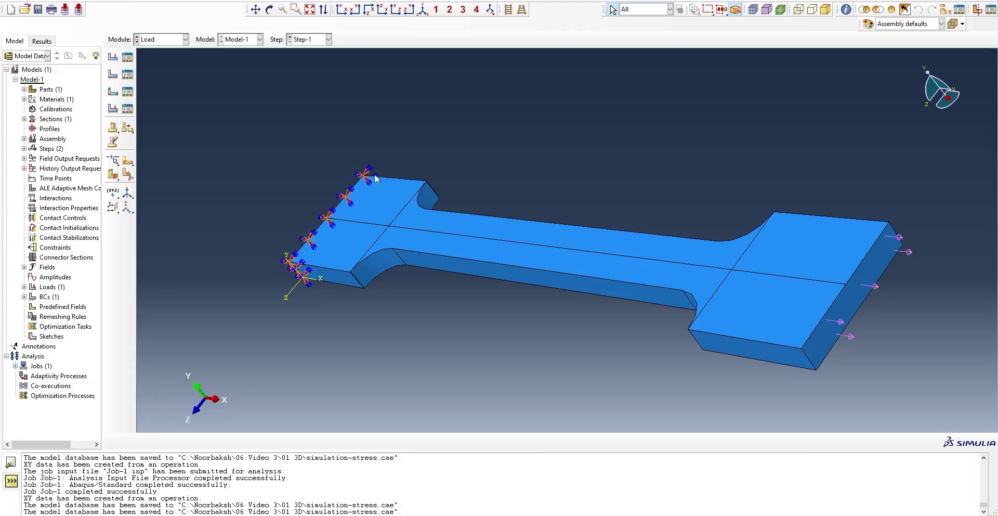
# Step: Inspect boundary condition BC-1, the encastre at one end, without changes
pyautogui.click(128, 74)
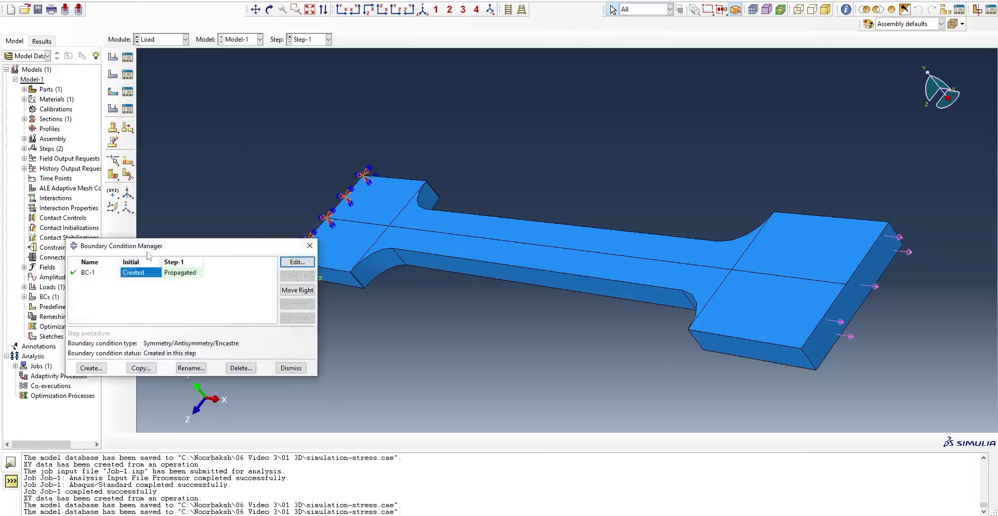
pyautogui.click(297, 261)
pyautogui.scroll(-5, 330, 198)
pyautogui.scroll(4, 320, 198)
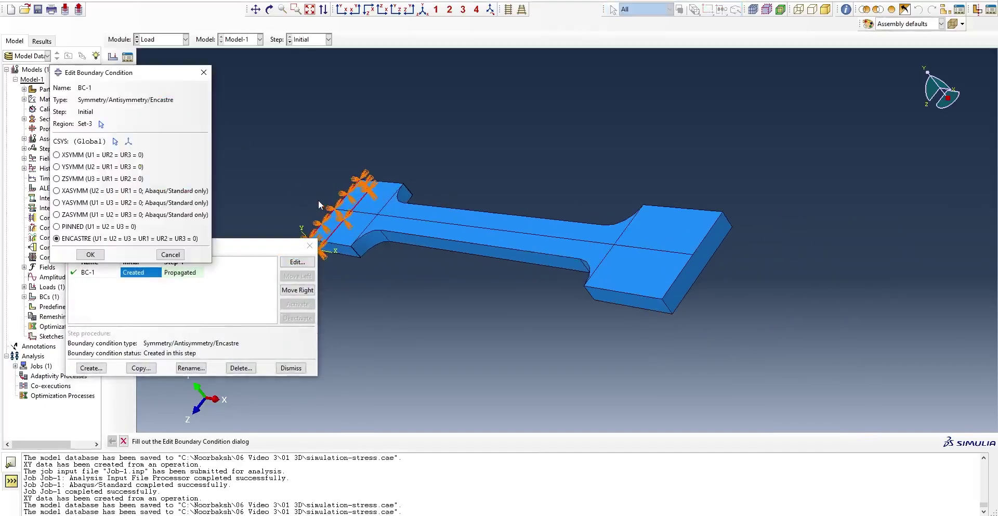
pyautogui.click(170, 254)
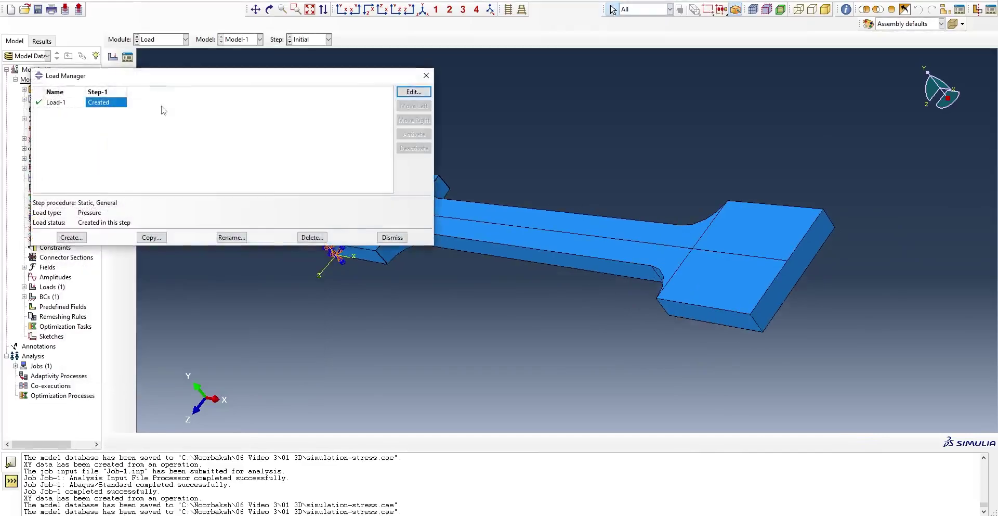
# Step: Inspect Load-1, the uniform -30 pressure on the other end, without changes
pyautogui.doubleClick(104, 107)
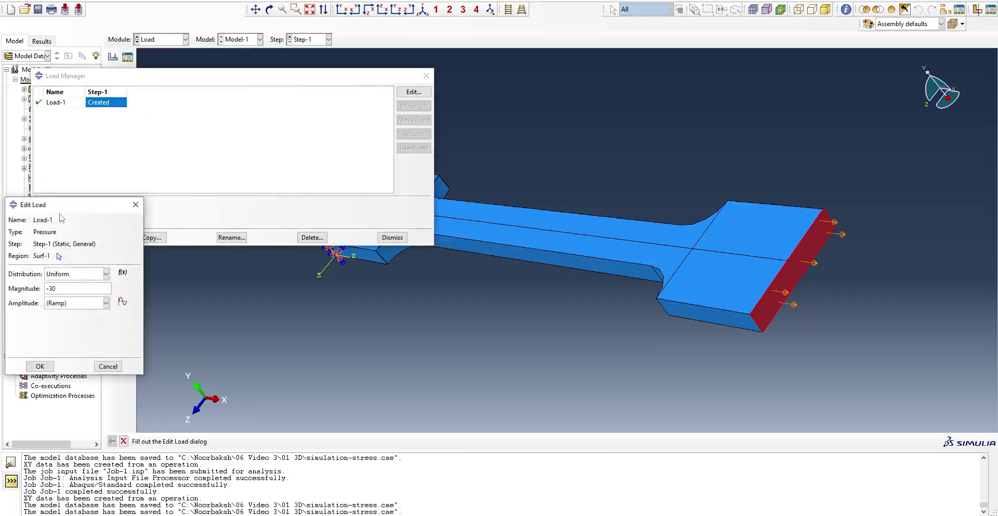
pyautogui.moveTo(67, 210); pyautogui.dragTo(328, 180)
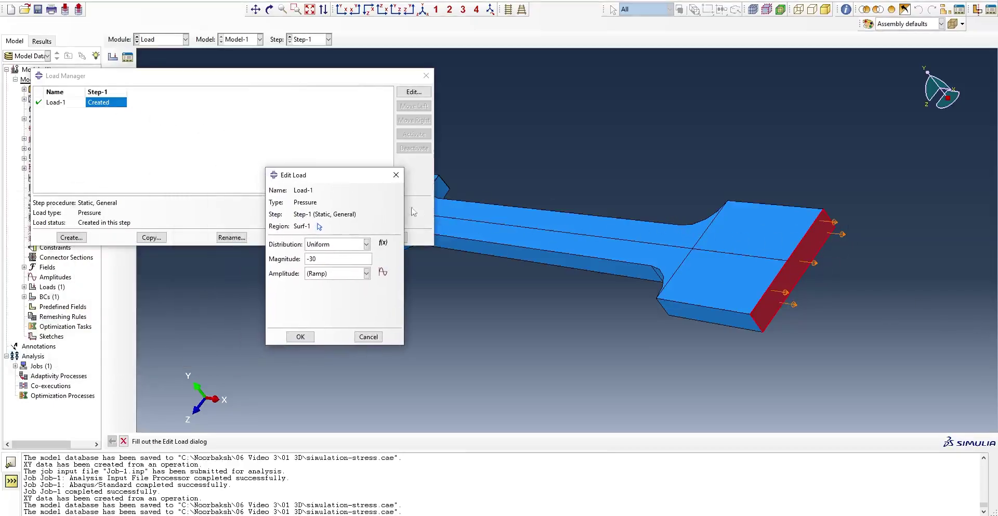
pyautogui.click(396, 175)
pyautogui.click(392, 237)
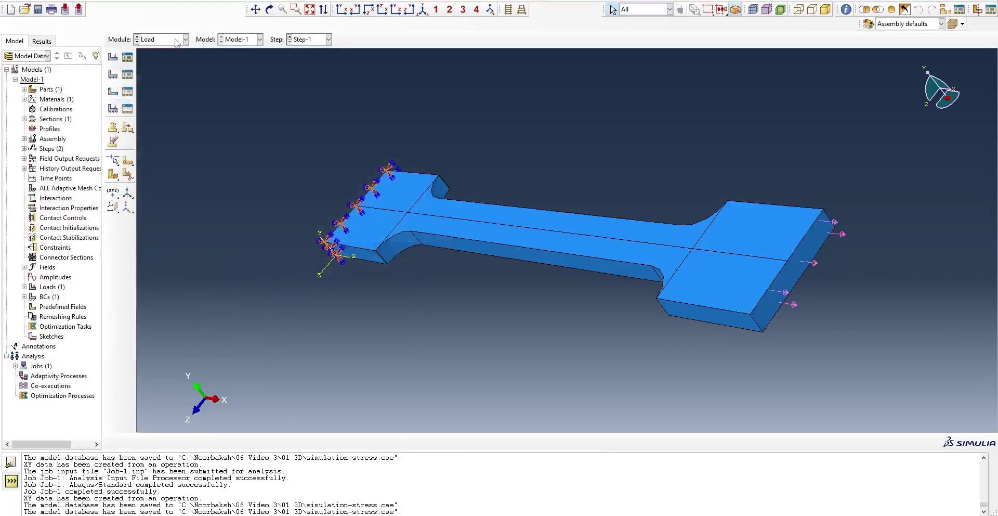
# Step: View the mesh, check Job-1 in the Job module, then return to Visualization
pyautogui.click(177, 42)
pyautogui.click(156, 103)
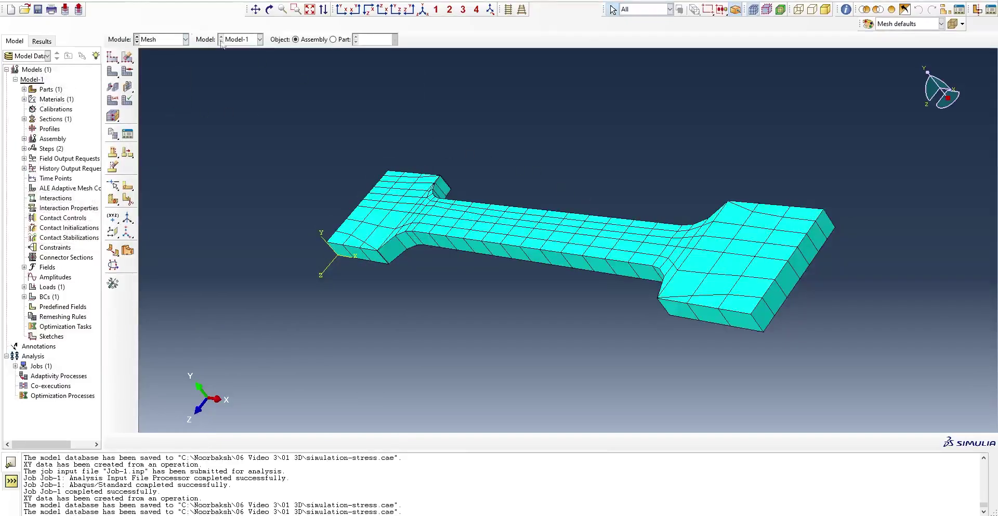
pyautogui.click(156, 39)
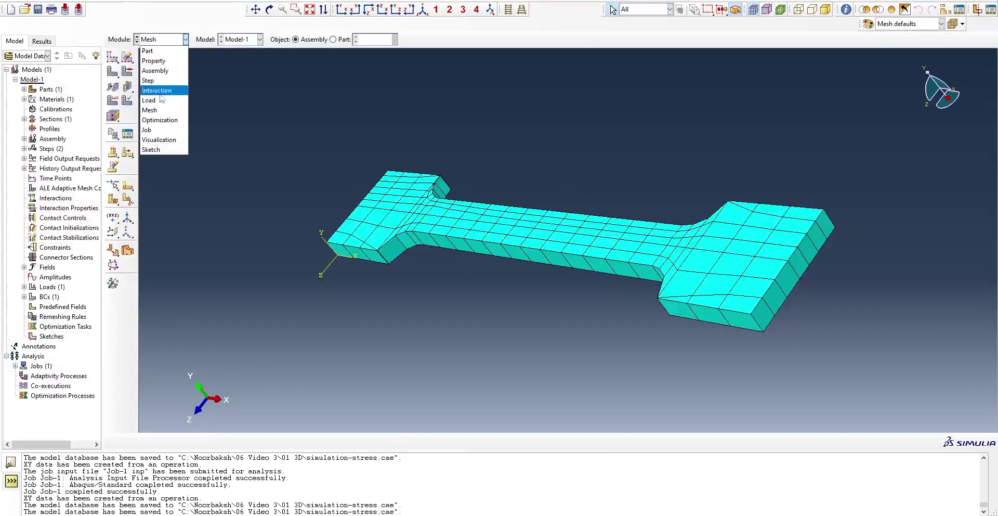
pyautogui.click(159, 130)
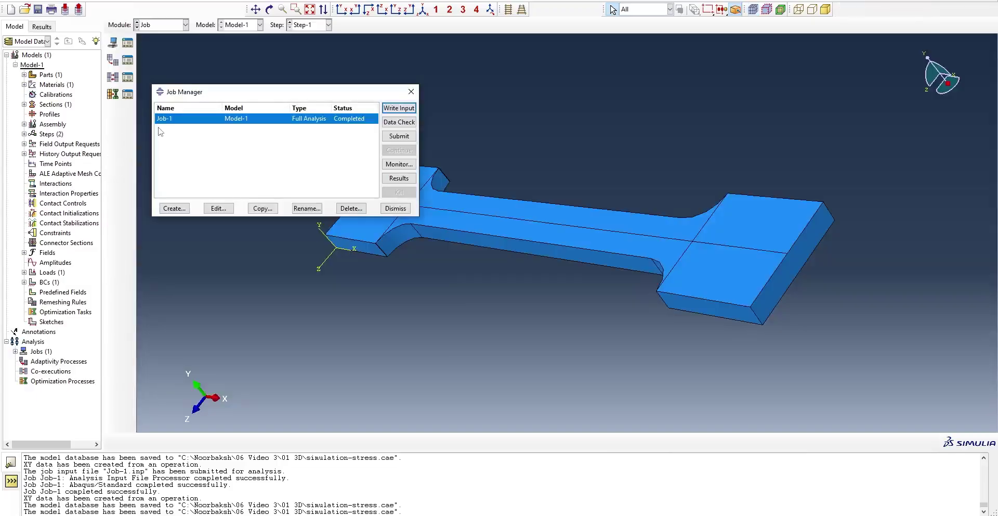
pyautogui.click(409, 93)
pyautogui.click(161, 25)
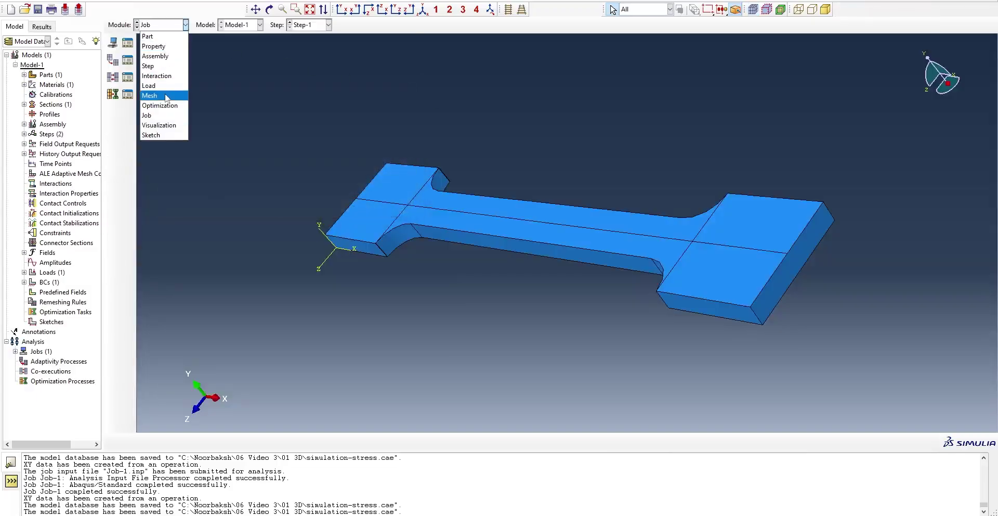
pyautogui.click(162, 125)
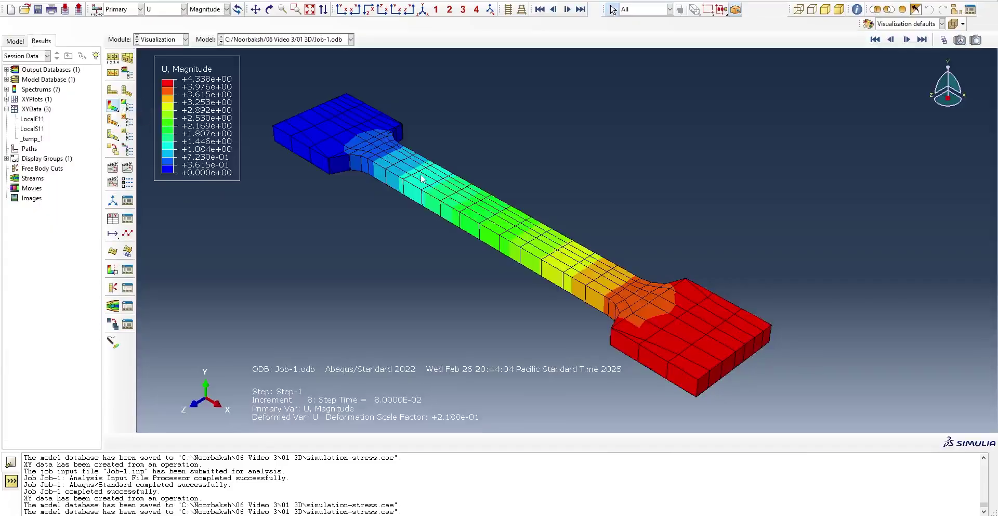
# Step: Animate Job-1's displacement contour by scale factor to show the specimen stretching
pyautogui.click(112, 167)
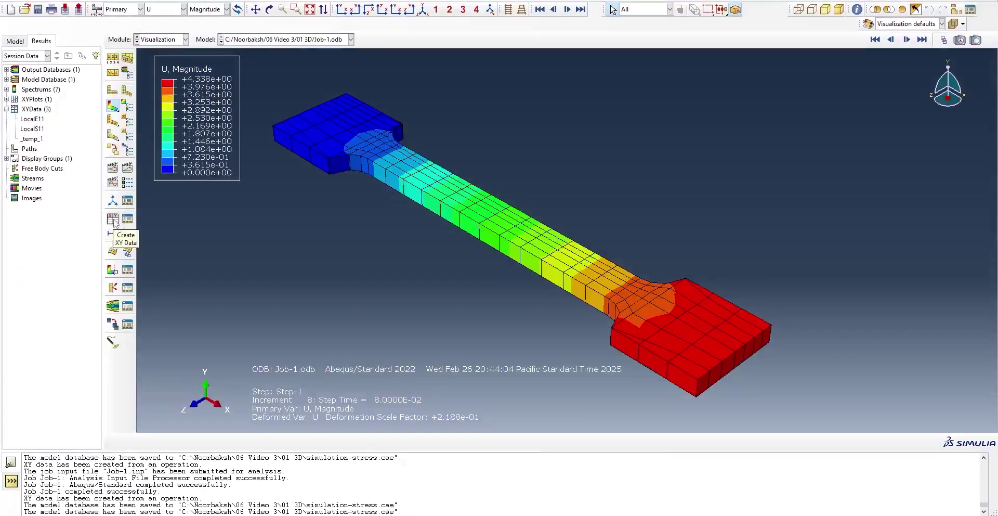
# Step: Start new XY data sourced from ODB field output
pyautogui.click(113, 219)
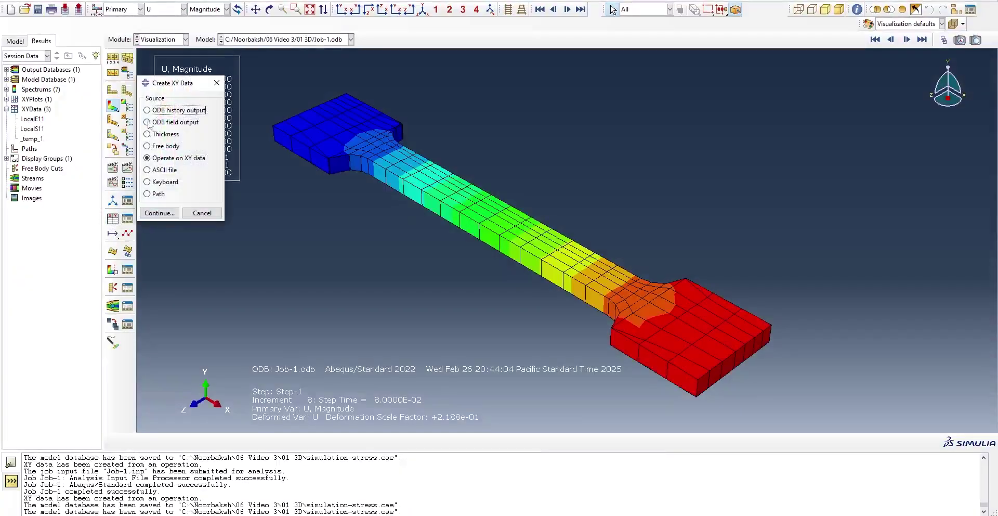
pyautogui.moveTo(170, 90); pyautogui.dragTo(255, 208)
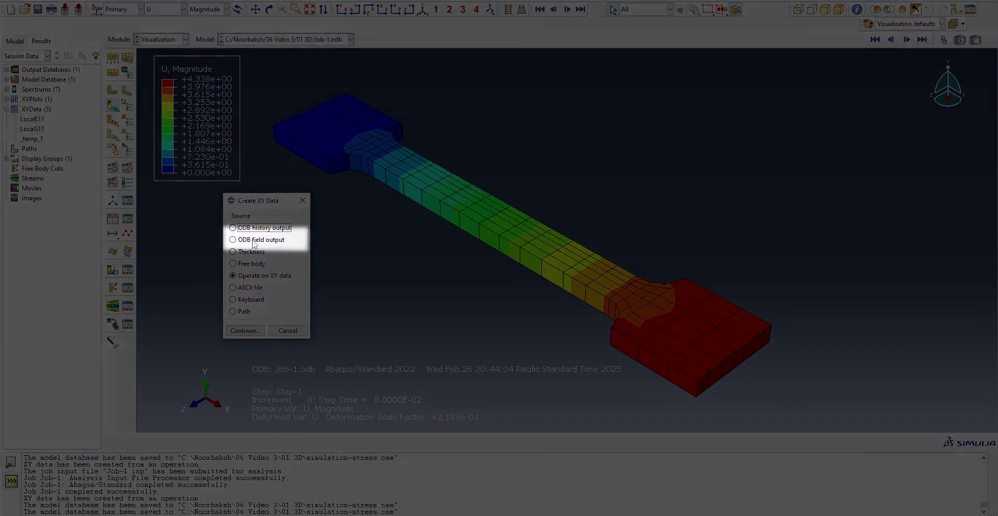
pyautogui.click(253, 240)
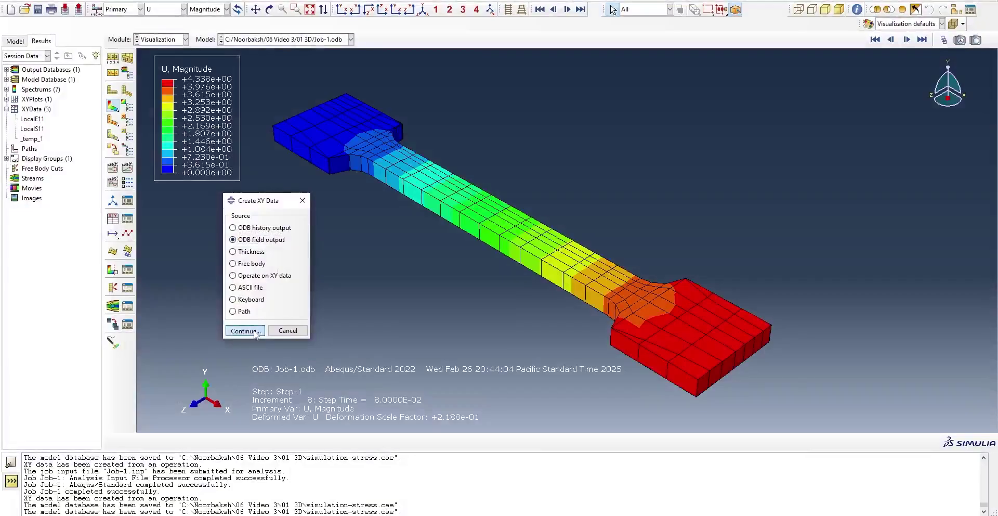
pyautogui.click(245, 330)
pyautogui.moveTo(154, 70); pyautogui.dragTo(269, 83)
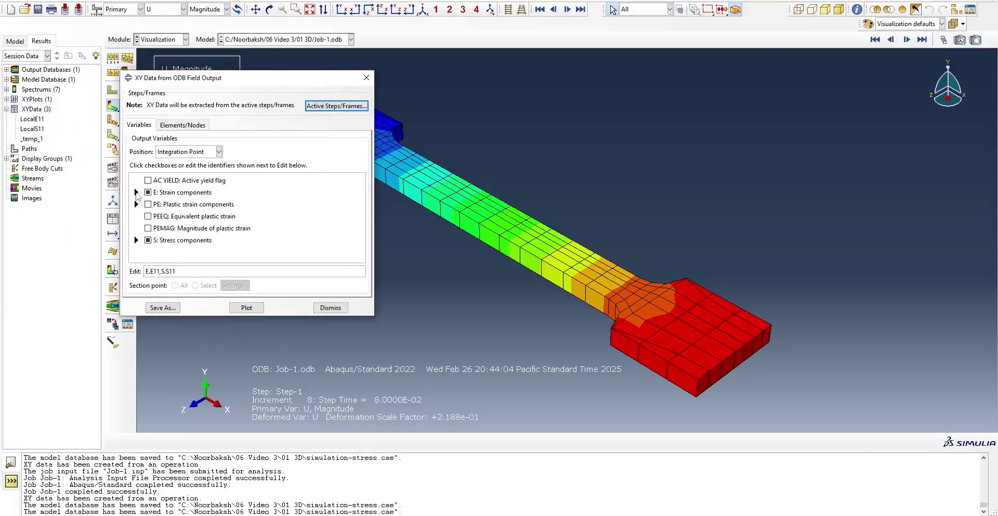
# Step: Pick one element in the specimen's narrow middle section for extraction
pyautogui.click(182, 125)
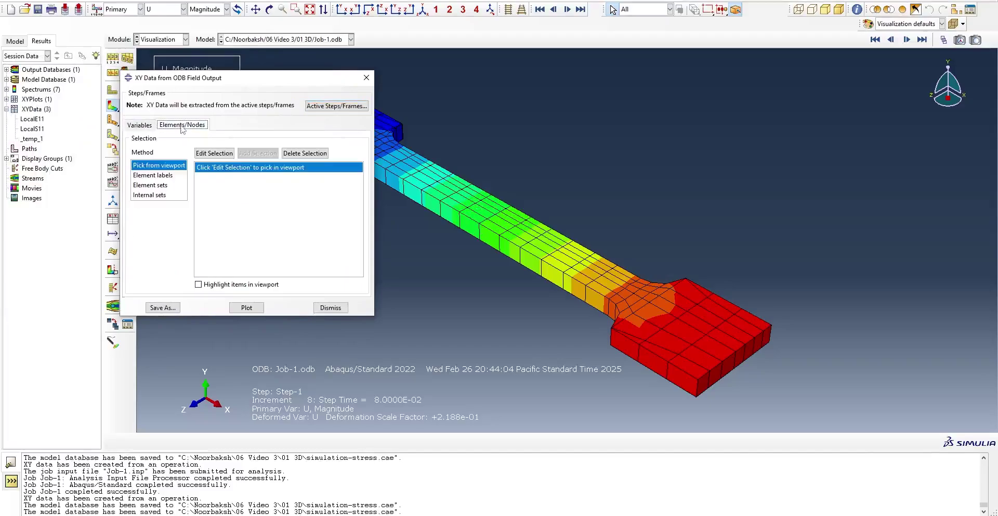
pyautogui.click(216, 154)
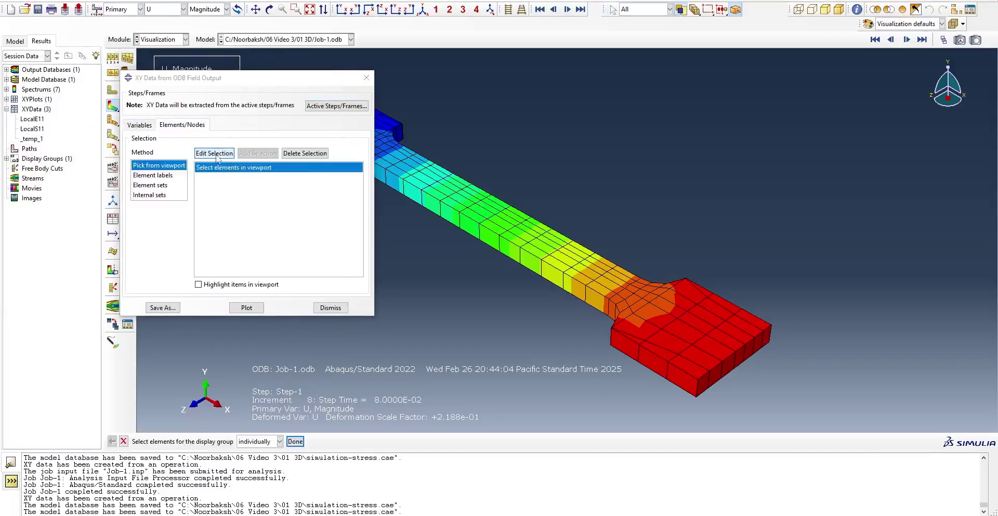
pyautogui.click(461, 198)
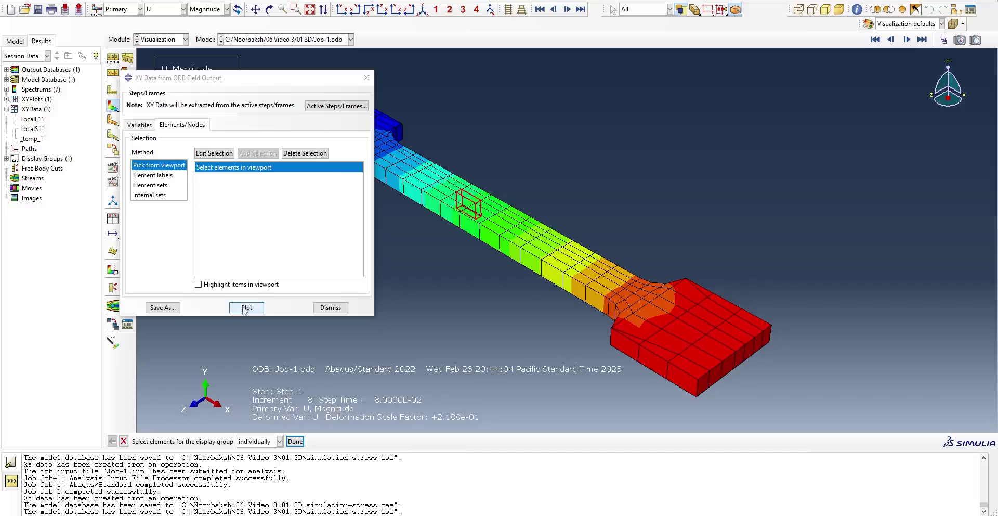
pyautogui.click(295, 441)
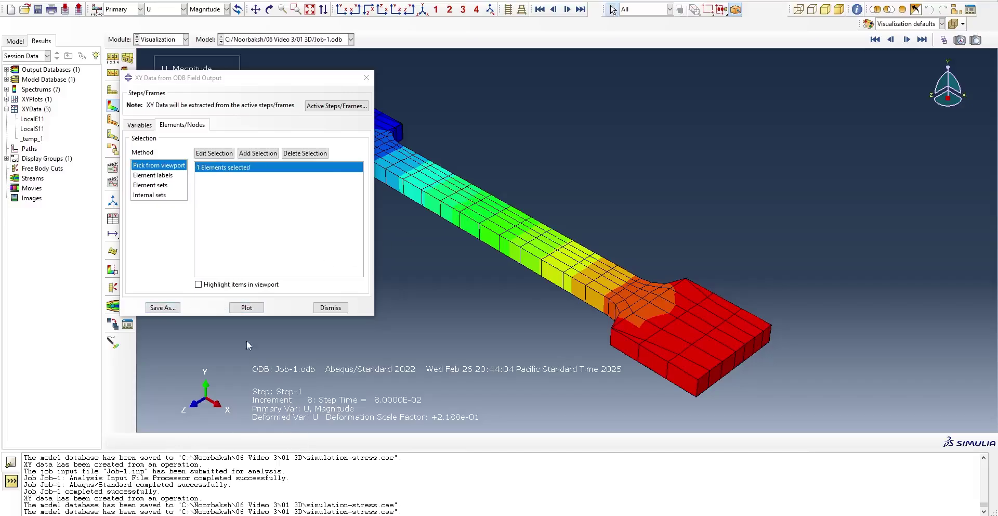
# Step: Select E11 strain and S11 stress at integration points as output variables
pyautogui.click(139, 125)
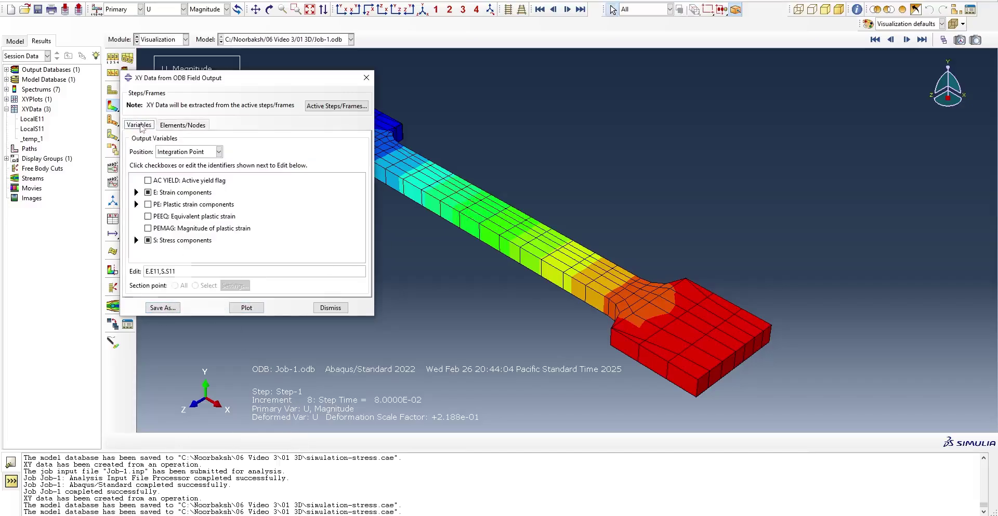
pyautogui.click(136, 192)
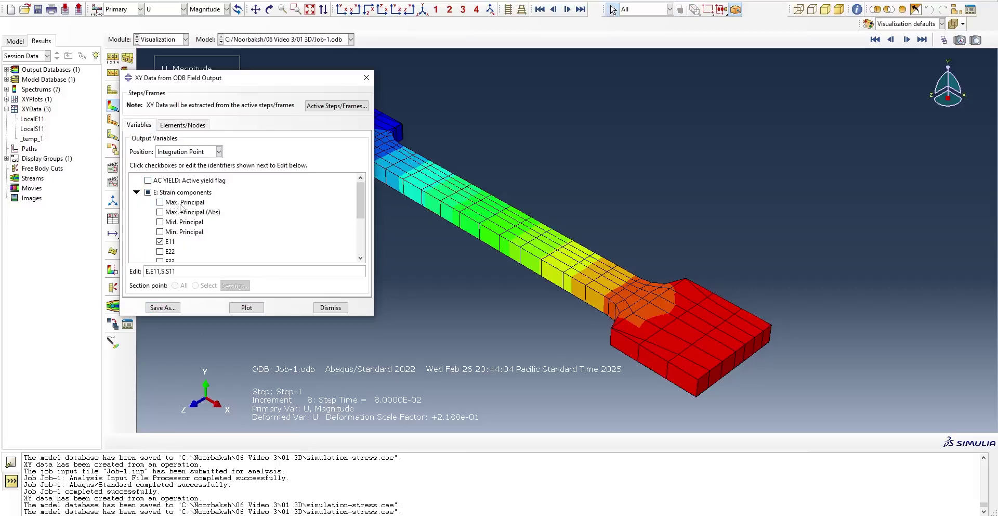
pyautogui.scroll(-2, 181, 207)
pyautogui.scroll(2, 180, 218)
pyautogui.click(136, 192)
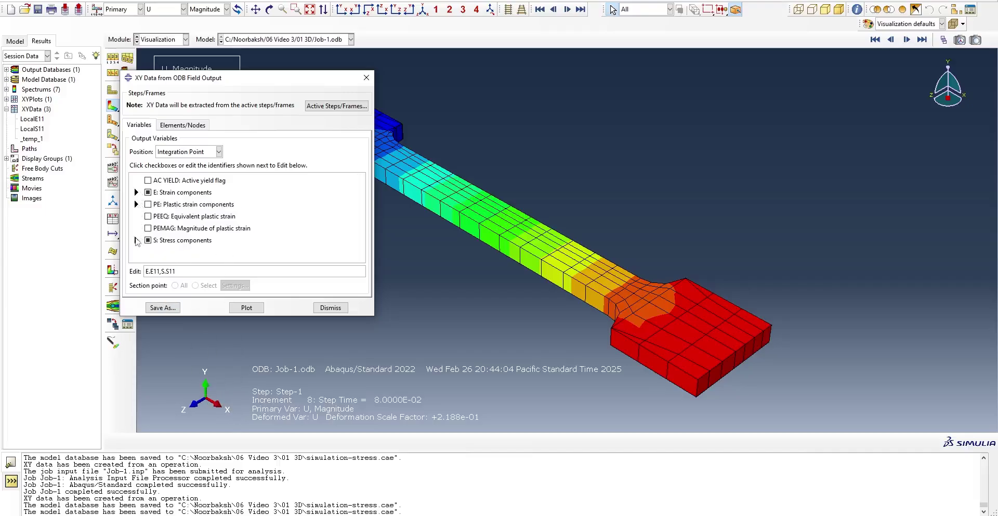
pyautogui.click(137, 240)
pyautogui.scroll(-3, 193, 245)
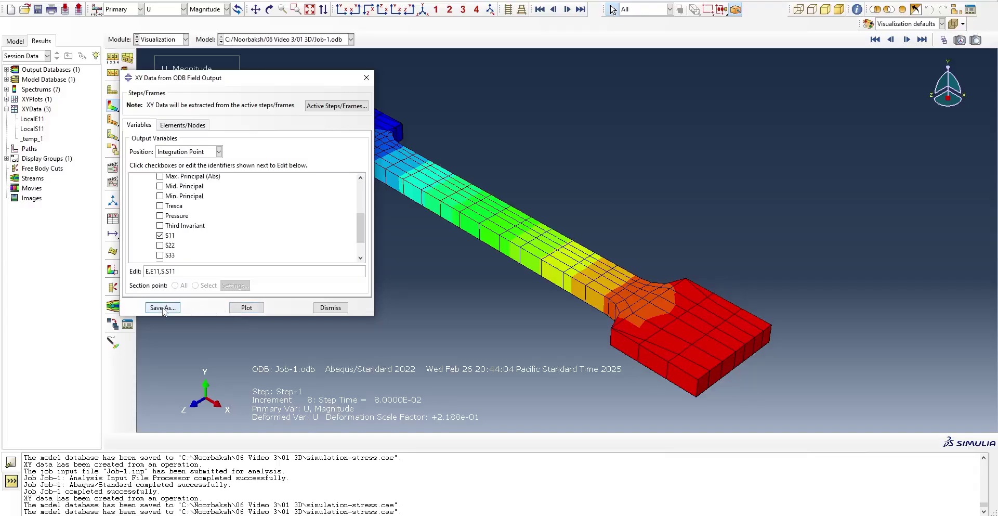
# Step: Save the extracted E11 and S11 histories as XY data
pyautogui.click(162, 308)
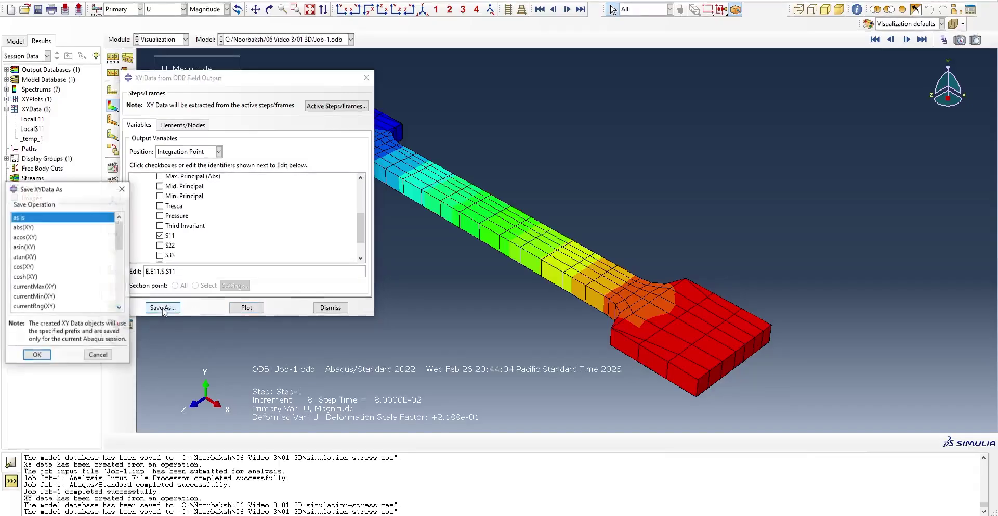
pyautogui.click(36, 355)
pyautogui.click(330, 307)
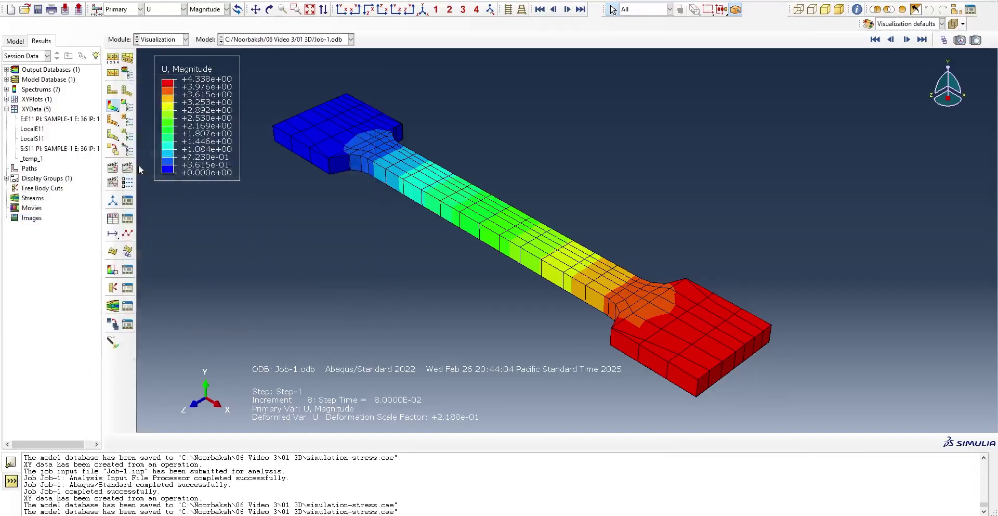
# Step: Rename the E11 data set to 'Strain' and the S11 data set to 'Stress'
pyautogui.click(74, 119)
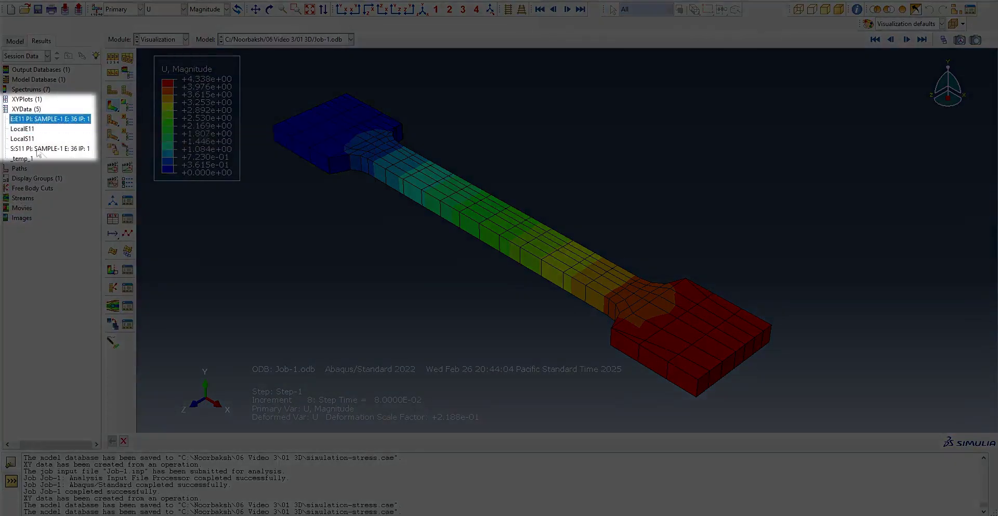
pyautogui.rightClick(42, 120)
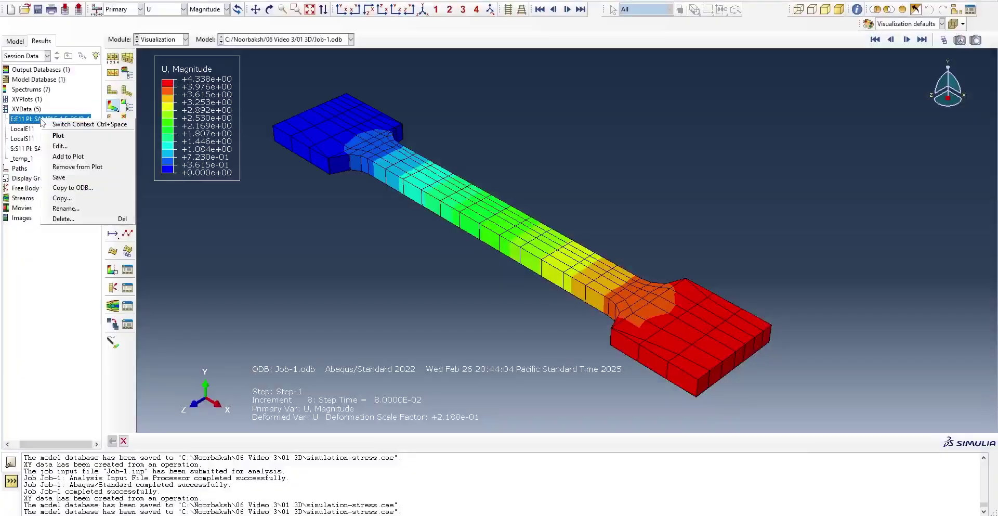
pyautogui.click(66, 208)
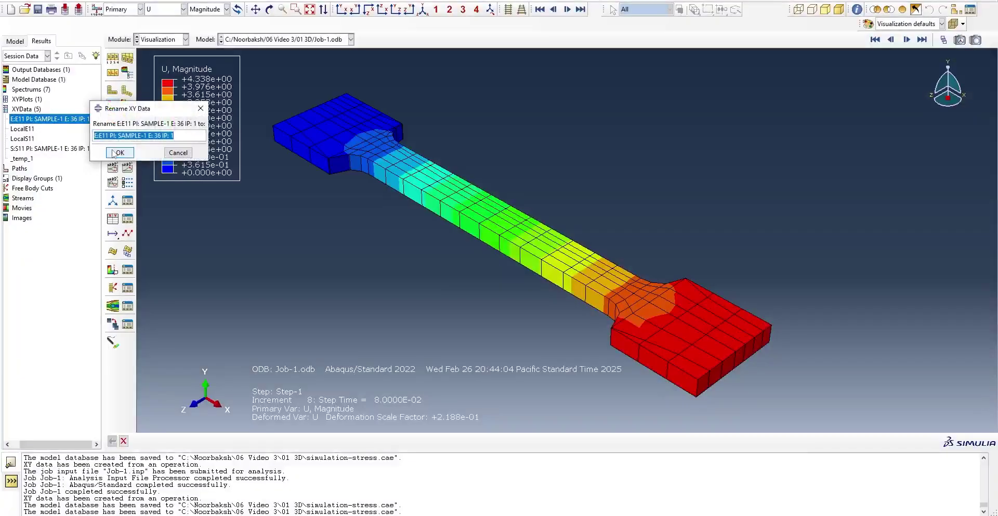
pyautogui.write('Stra')
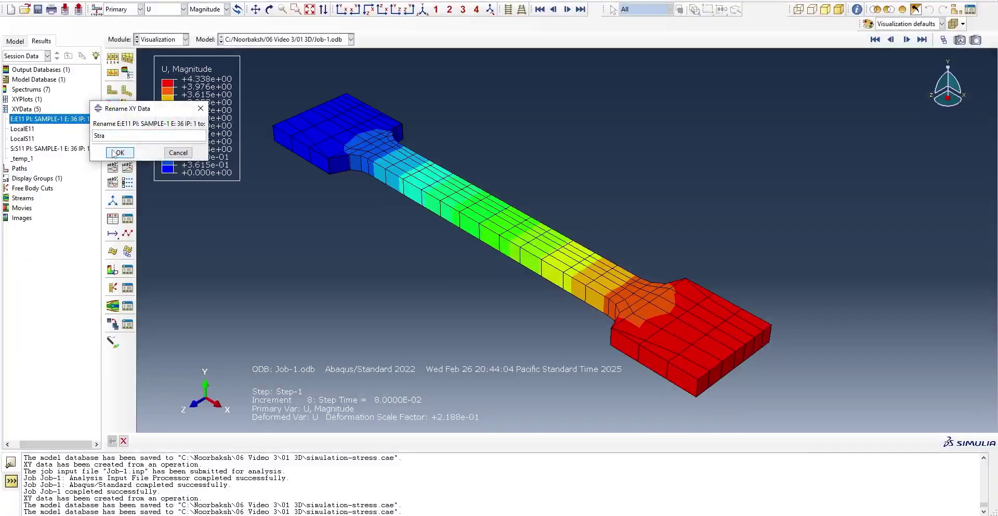
pyautogui.write('in')
pyautogui.click(117, 152)
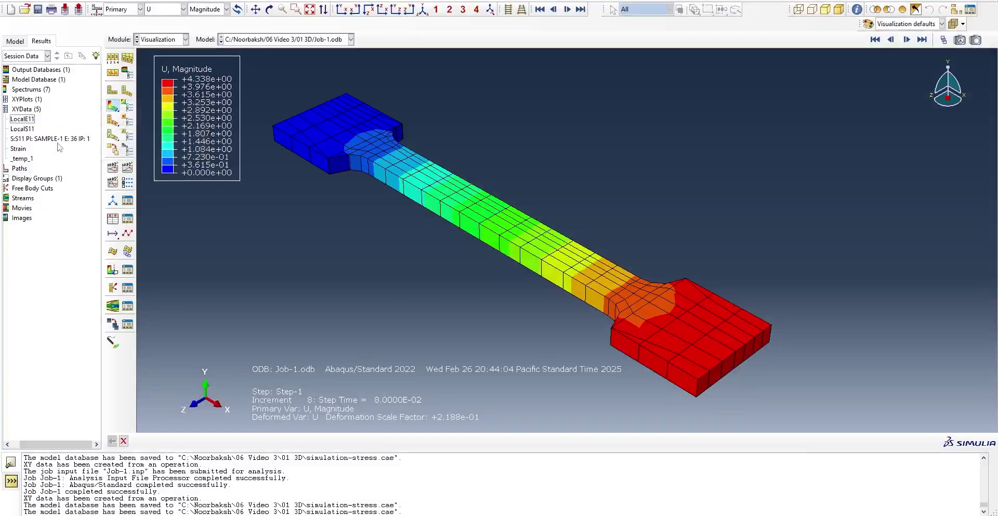
pyautogui.rightClick(43, 144)
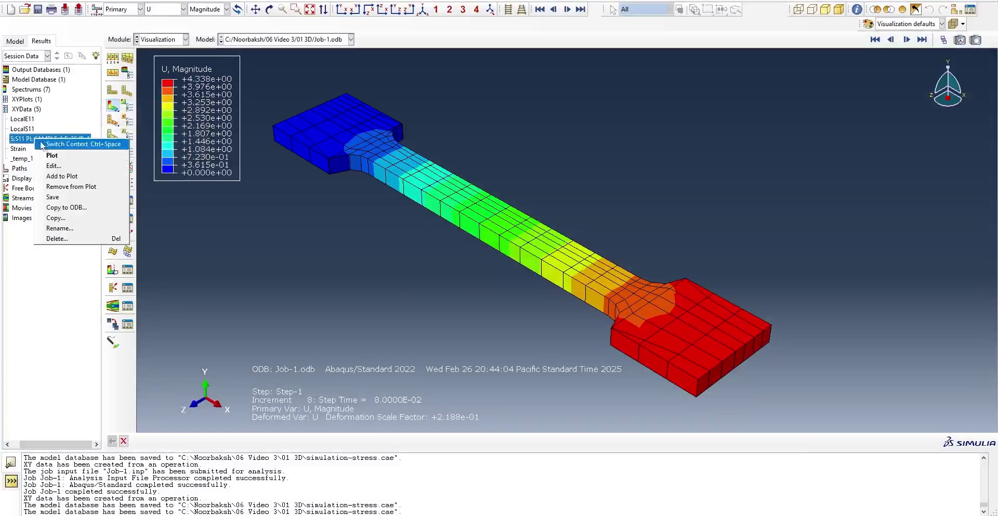
pyautogui.click(73, 228)
pyautogui.write('S')
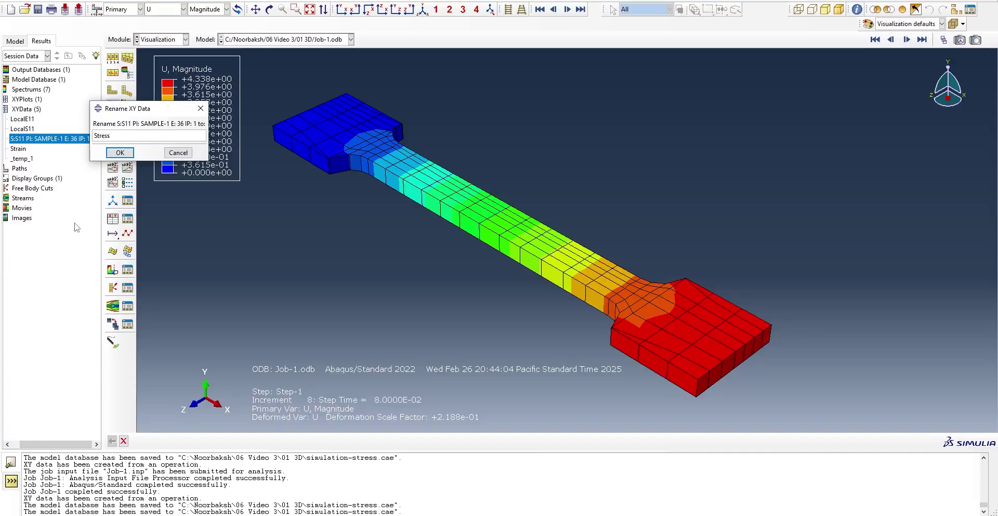
pyautogui.write('tress')
pyautogui.click(115, 152)
pyautogui.click(113, 218)
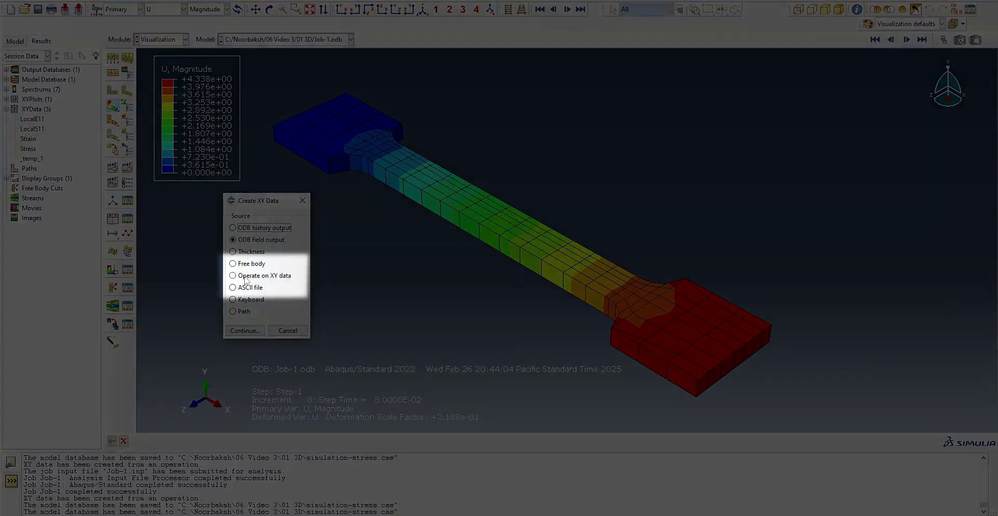
# Step: Build the expression combine("Strain","Stress") on existing XY data and plot it
pyautogui.click(246, 276)
pyautogui.click(244, 331)
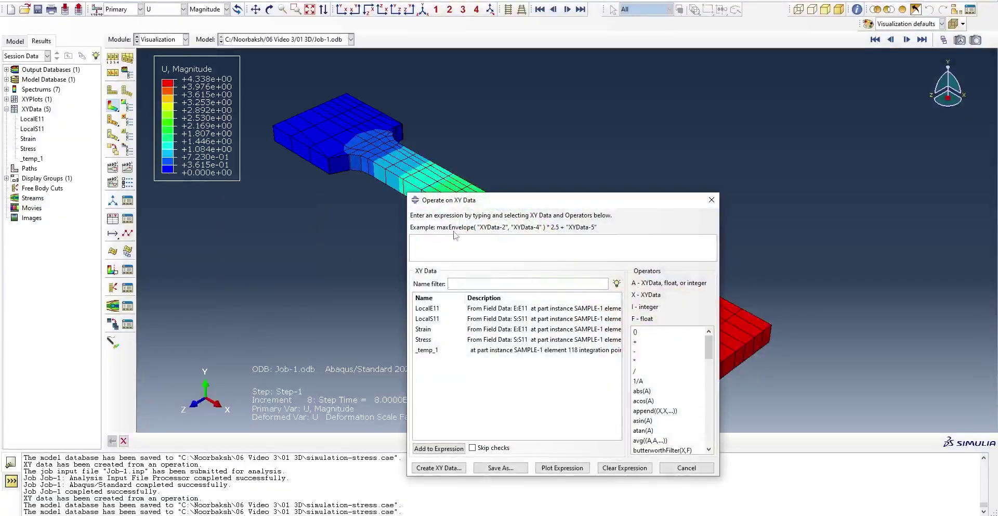
pyautogui.moveTo(500, 209); pyautogui.dragTo(295, 109)
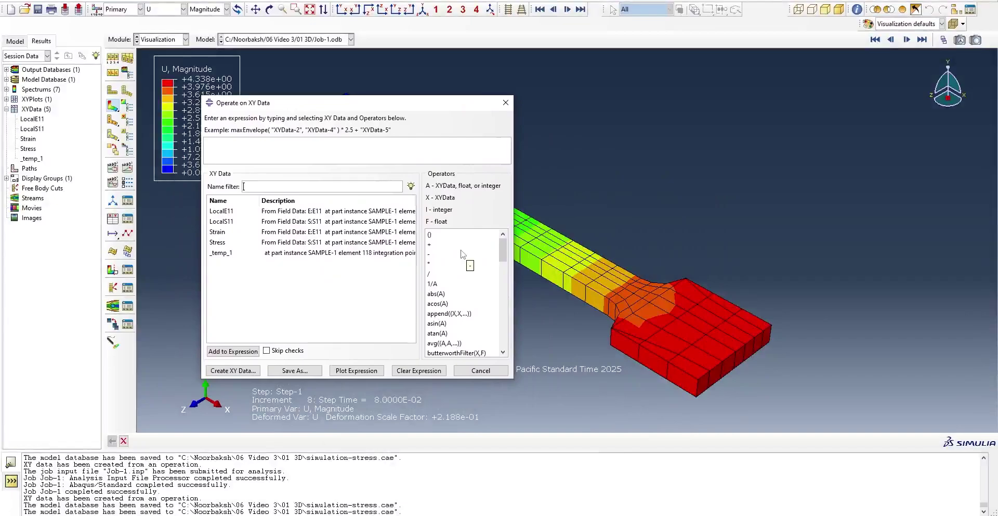
pyautogui.scroll(-3, 461, 254)
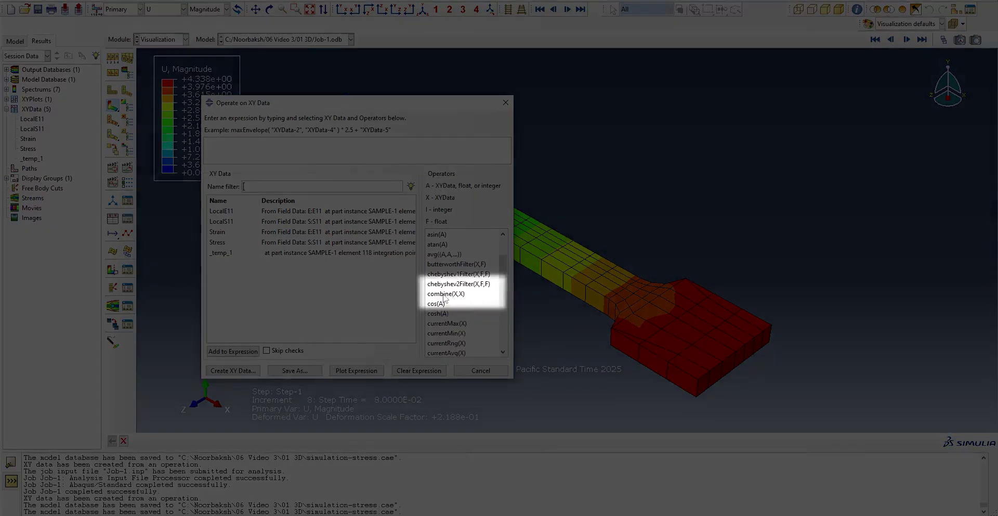
pyautogui.doubleClick(446, 294)
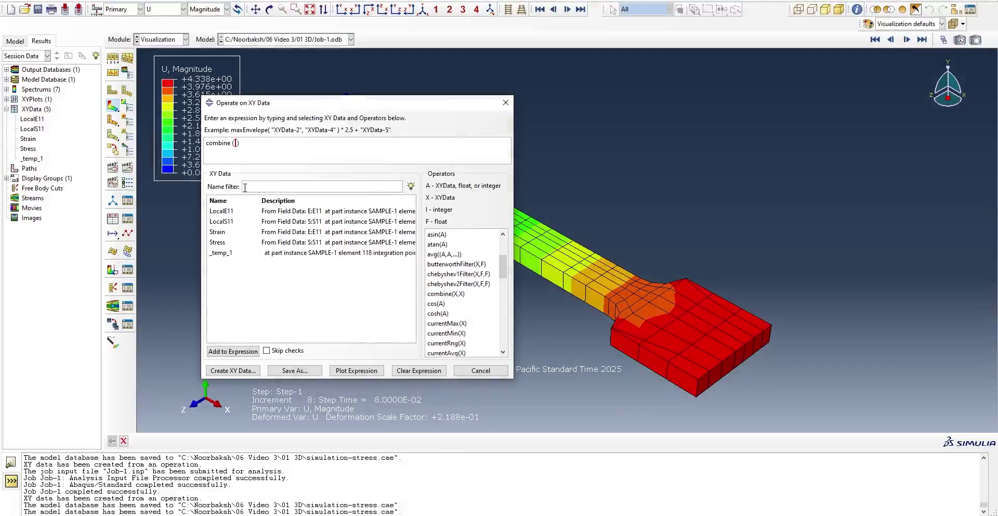
pyautogui.doubleClick(266, 232)
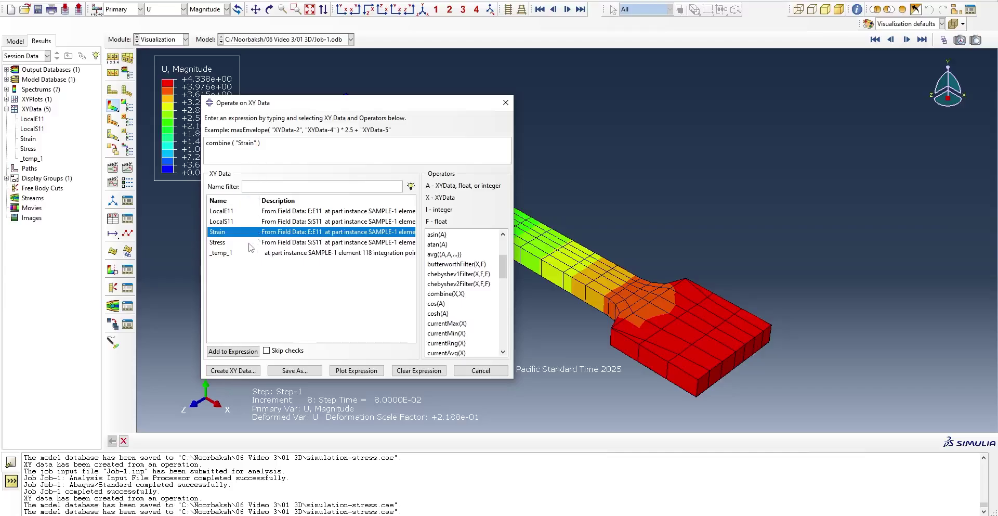
pyautogui.doubleClick(252, 242)
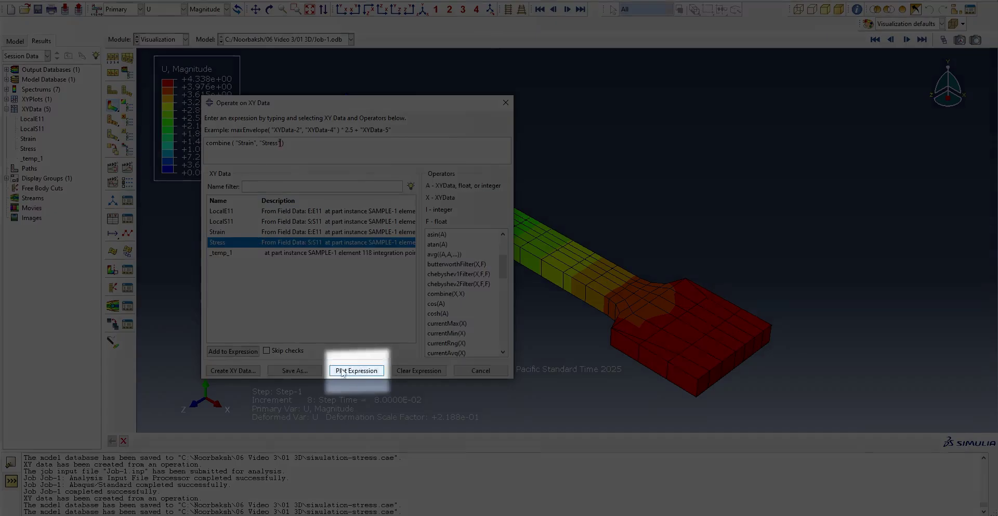
pyautogui.click(342, 371)
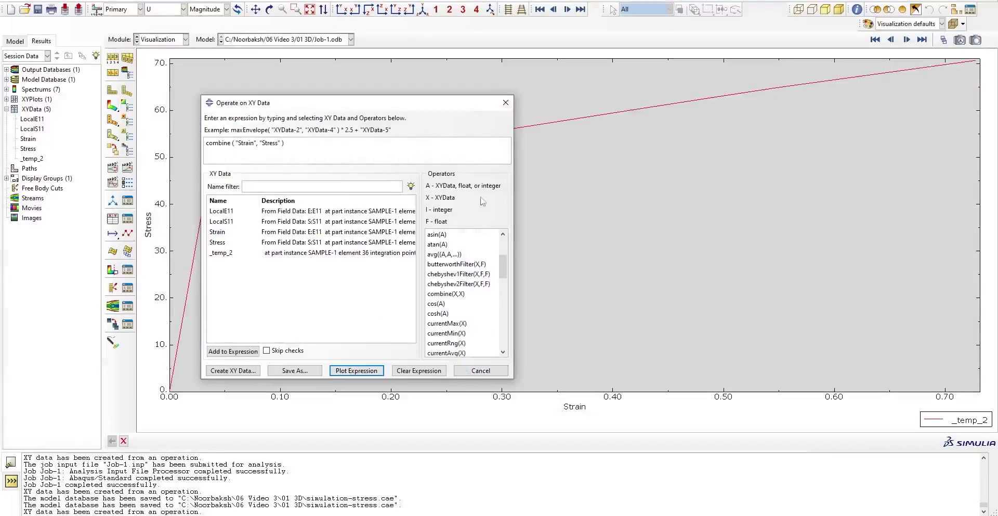
# Step: Close the Operate on XY Data window, leaving the _temp_2 stress–strain curve displayed
pyautogui.click(505, 102)
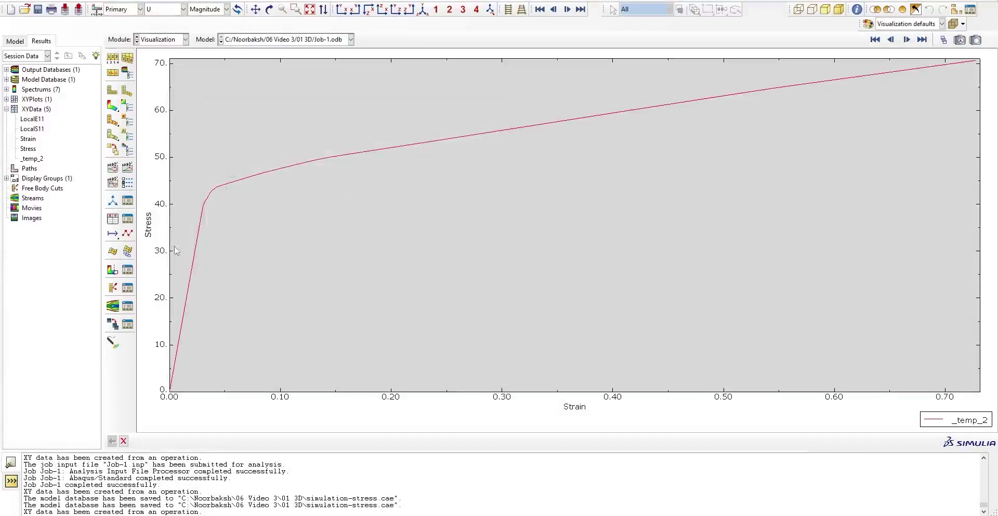